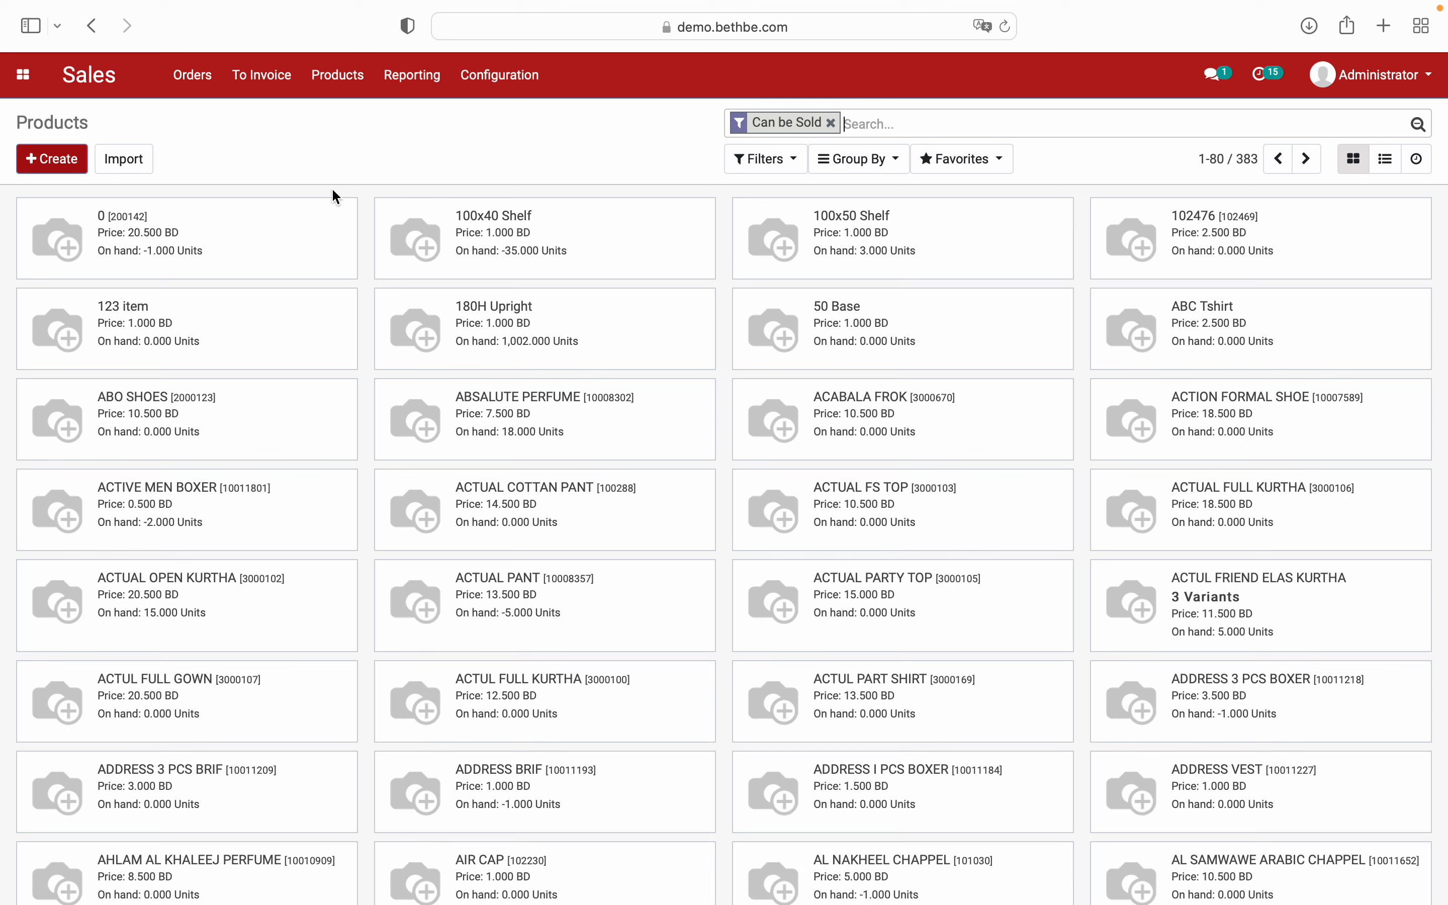
- Create a new product record and name it MacBook Air
{"action": "left_click", "coordinate": [53, 158]}
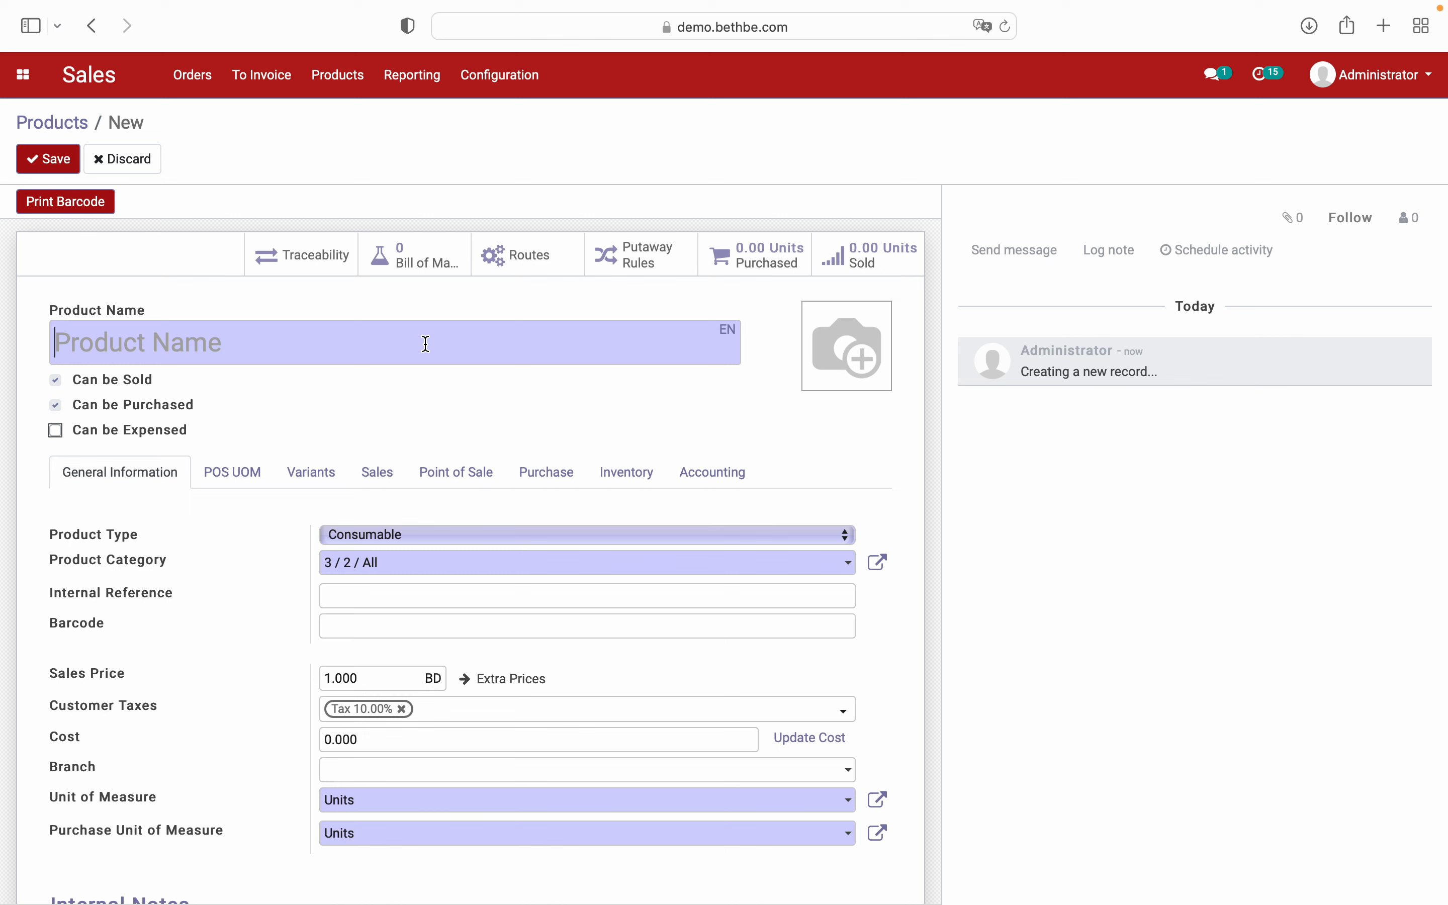
{"action": "type", "text": "Macbook"}
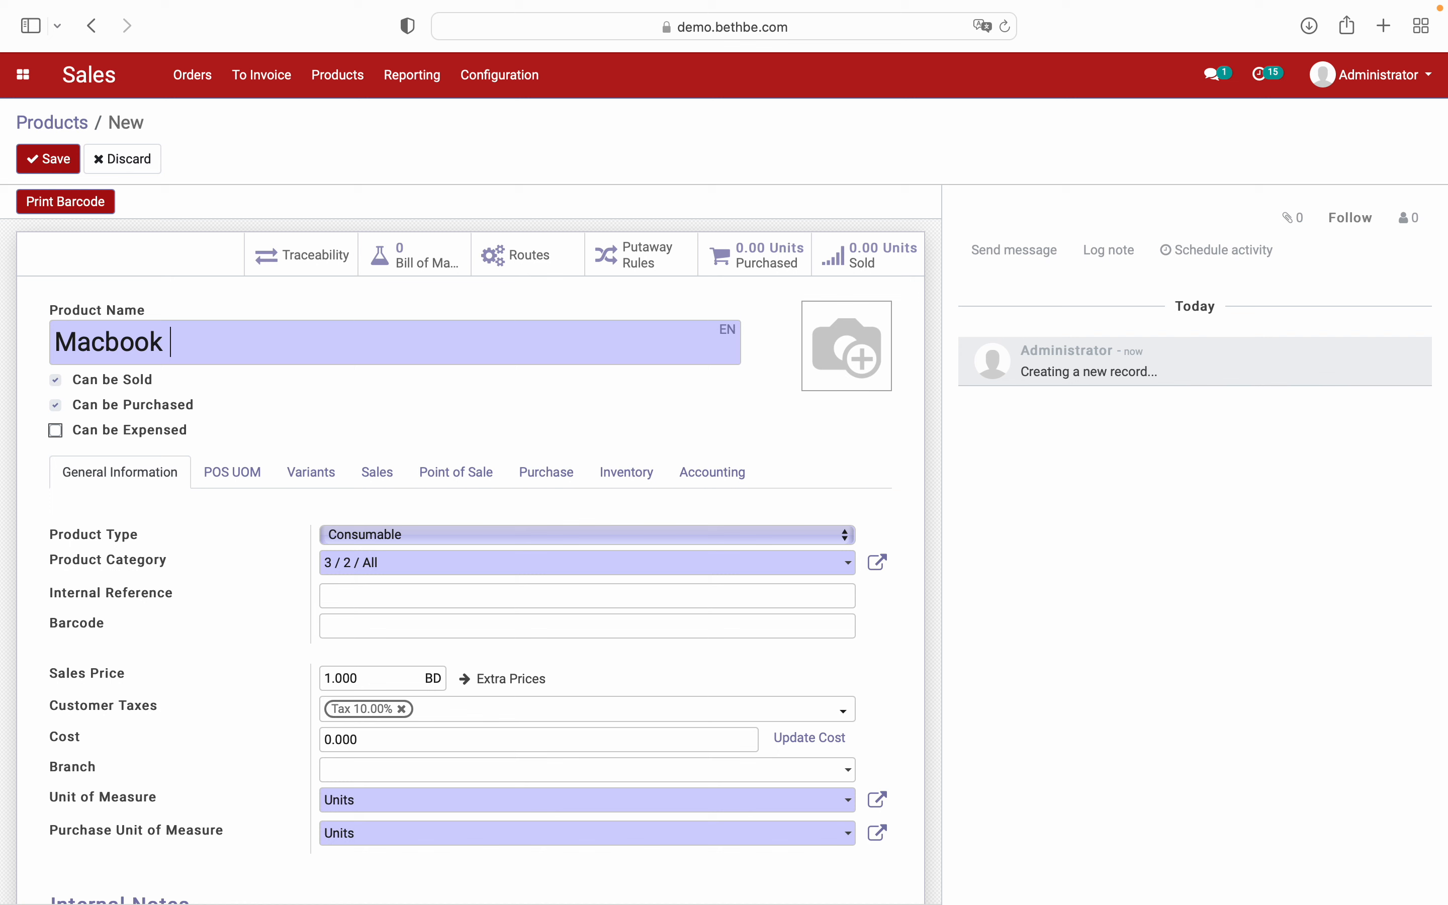
{"action": "type", "text": " Air"}
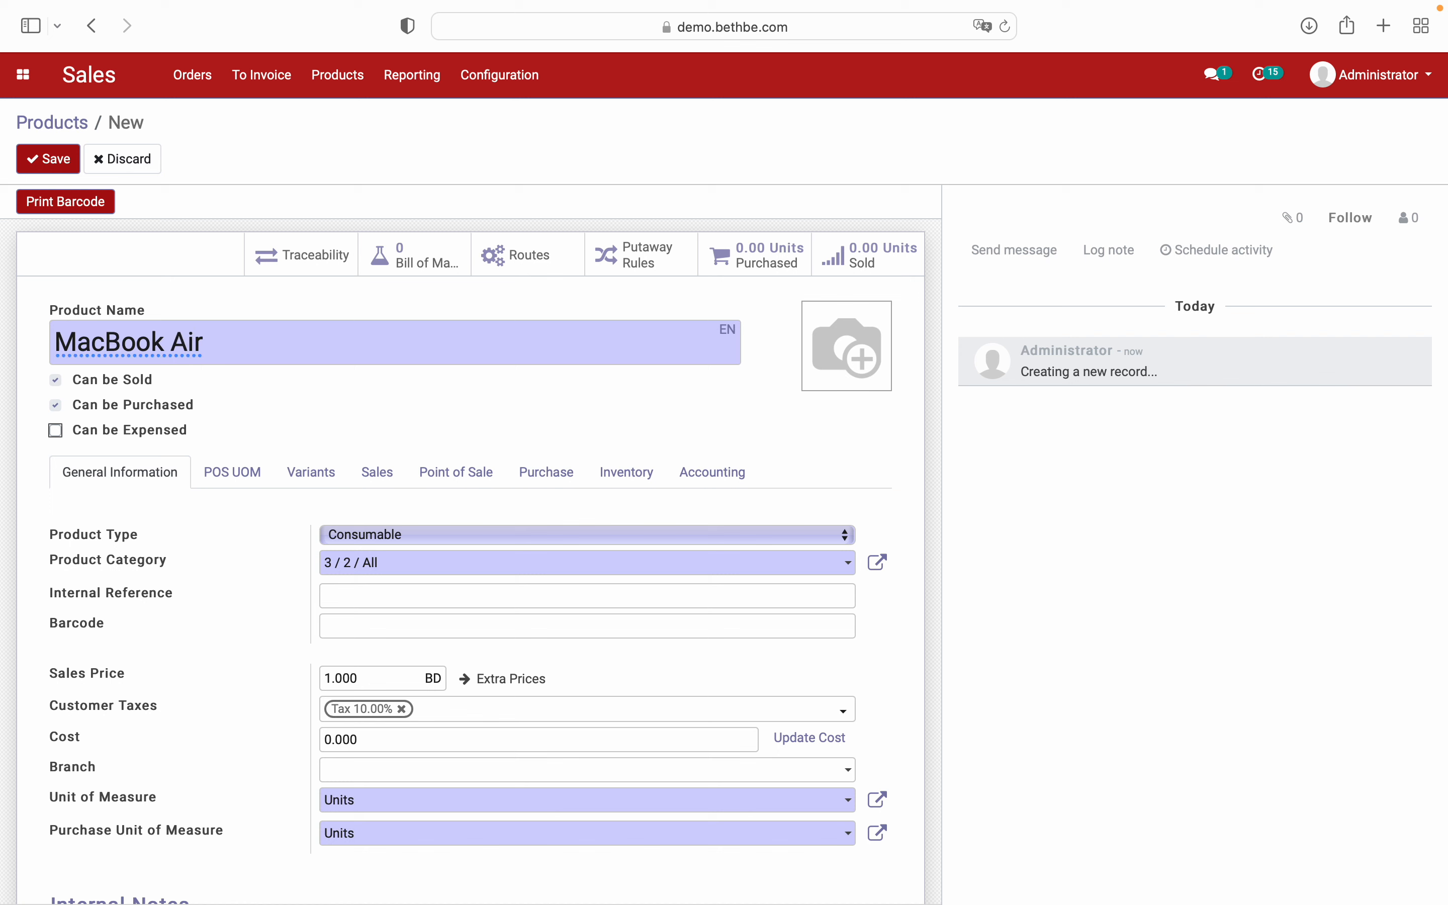
{"action": "key", "text": "BackSpace"}
- Set the MacBook Air's product type to Storable Product
{"action": "scroll", "coordinate": [112, 410], "scroll_direction": "down", "scroll_amount": 1}
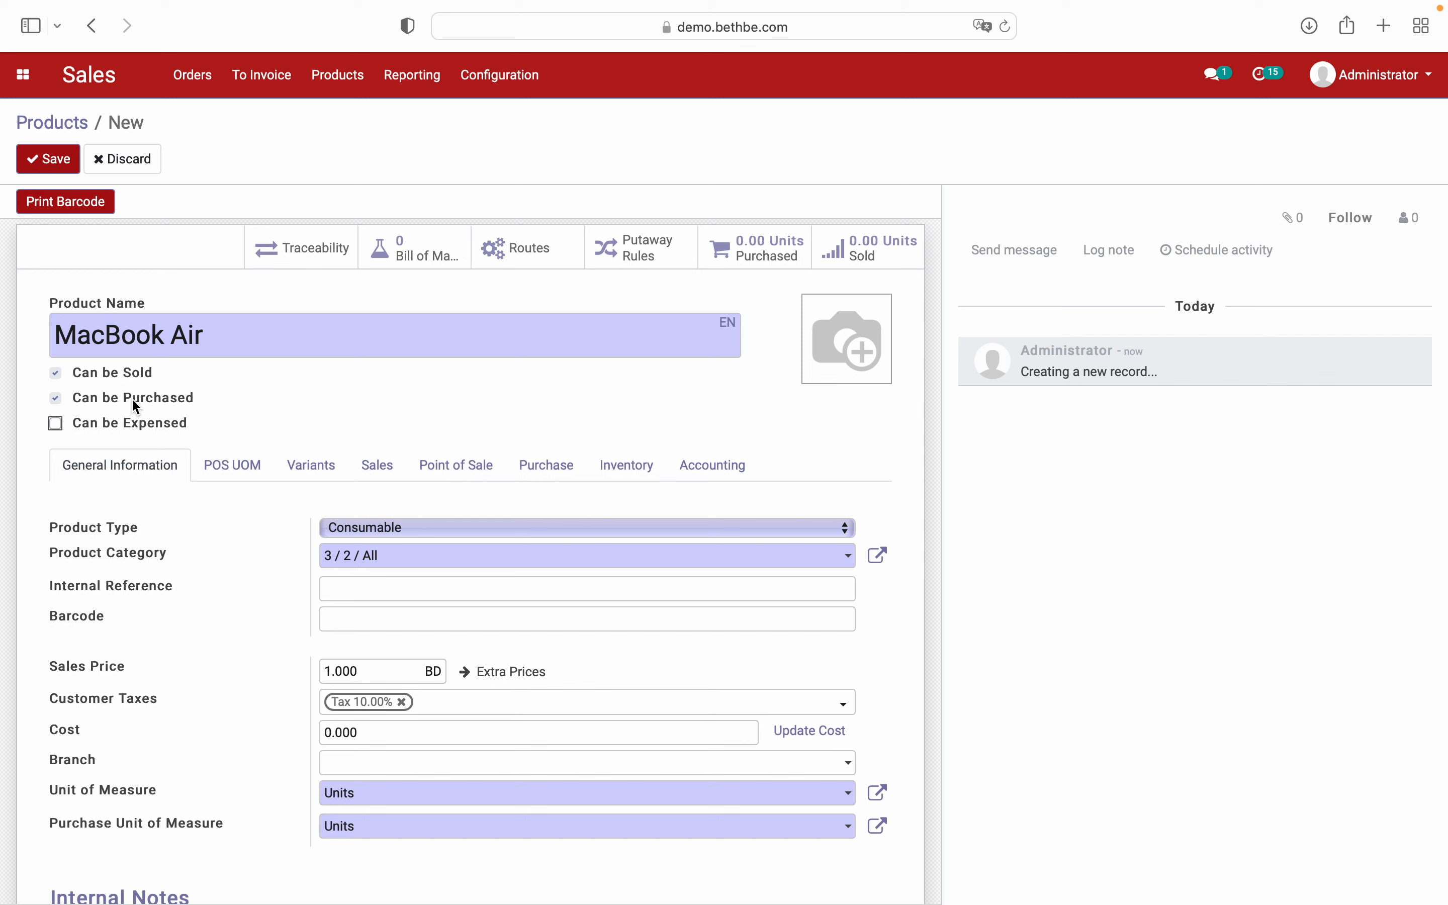
{"action": "mouse_move", "coordinate": [835, 324]}
{"action": "left_click", "coordinate": [347, 530]}
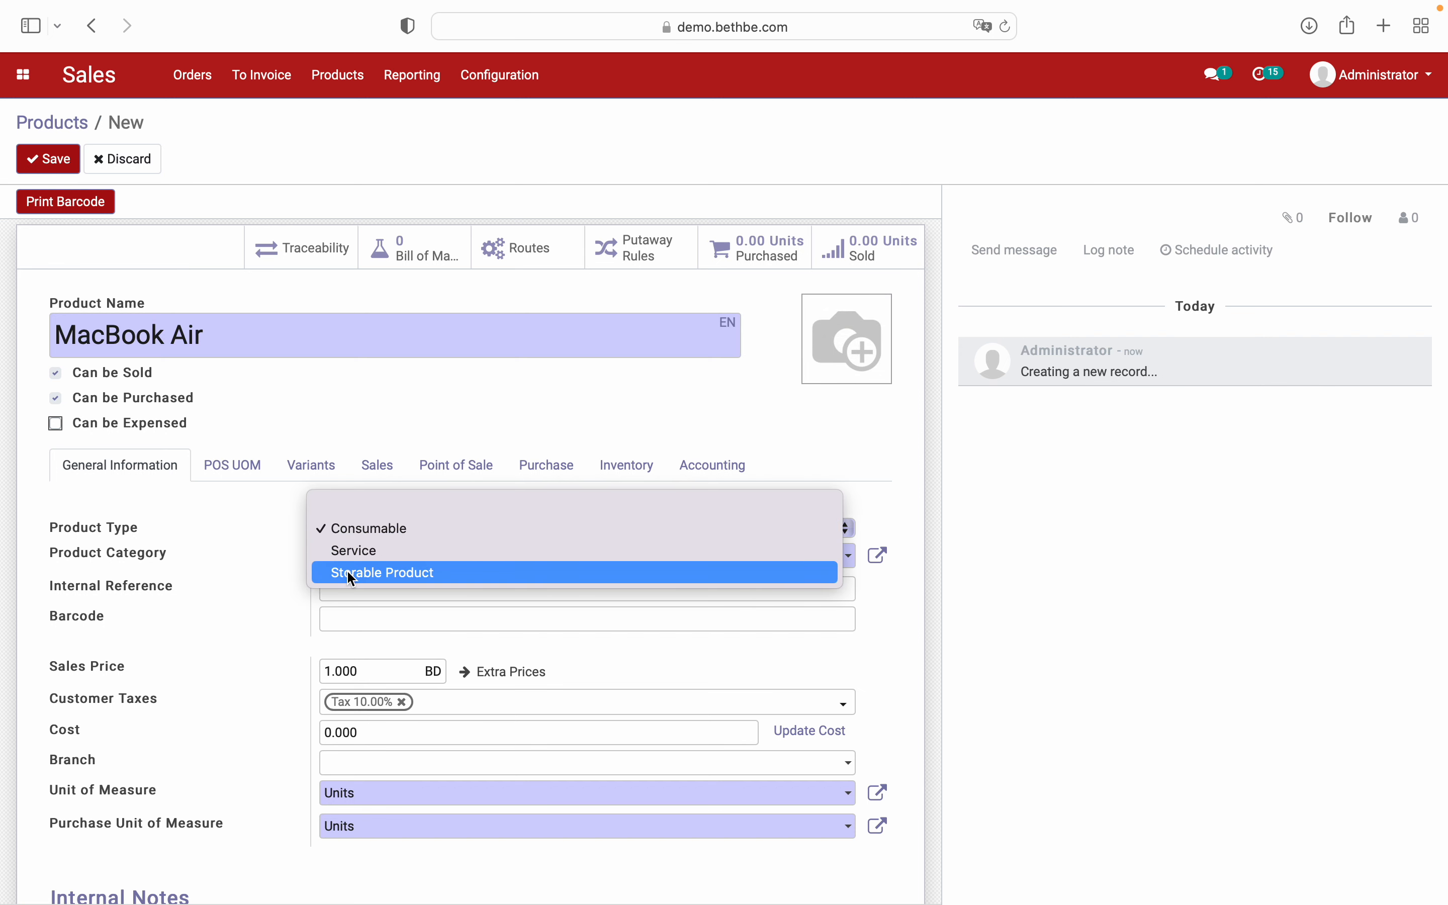
{"action": "left_click", "coordinate": [384, 573]}
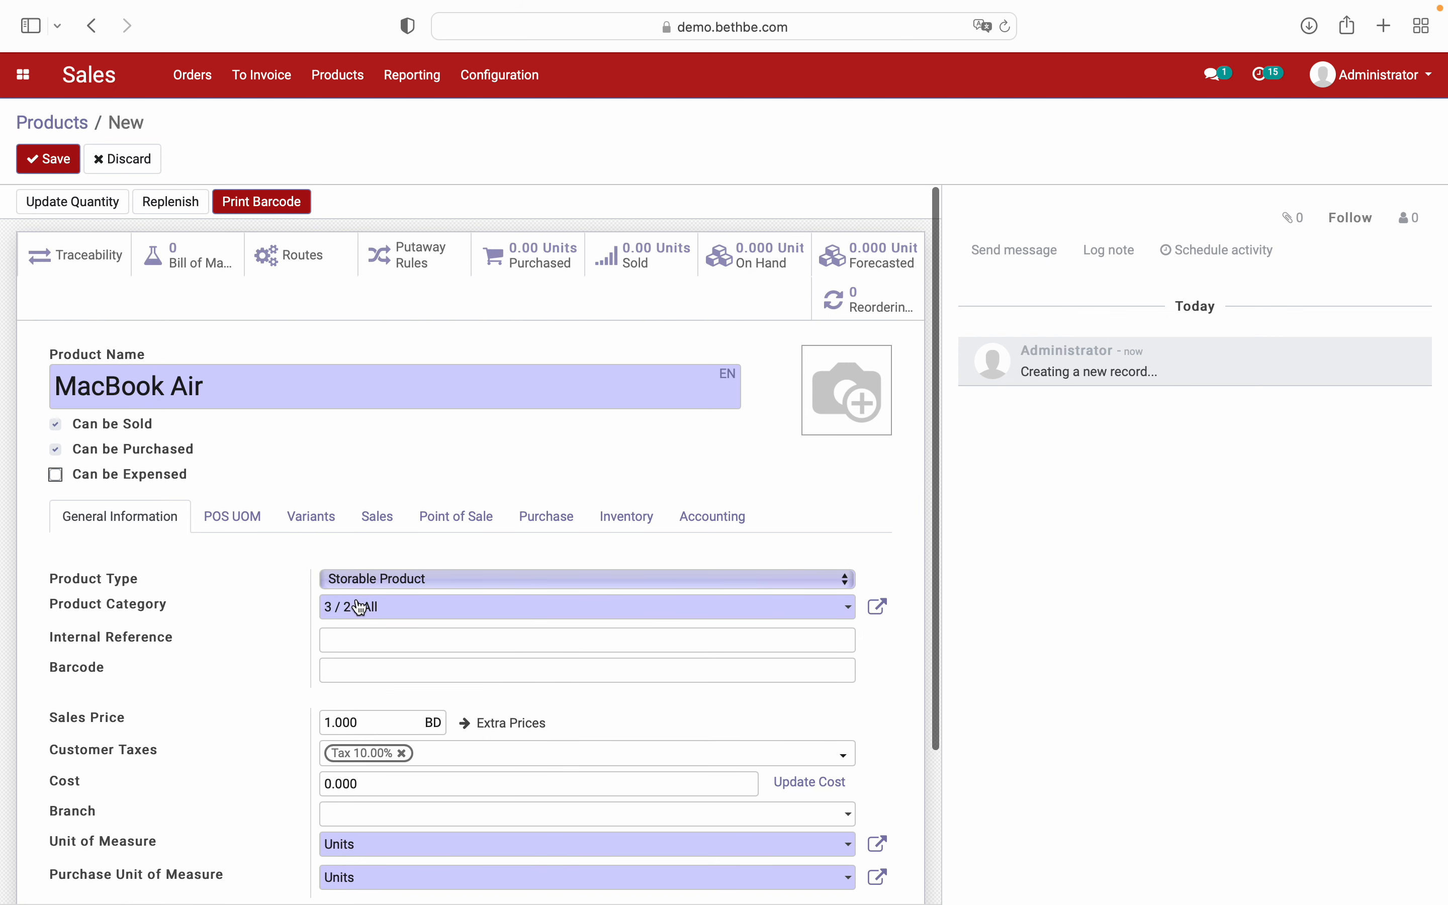
- Start creating a new product category for the MacBook Air and name it Laptop
{"action": "left_click", "coordinate": [389, 607]}
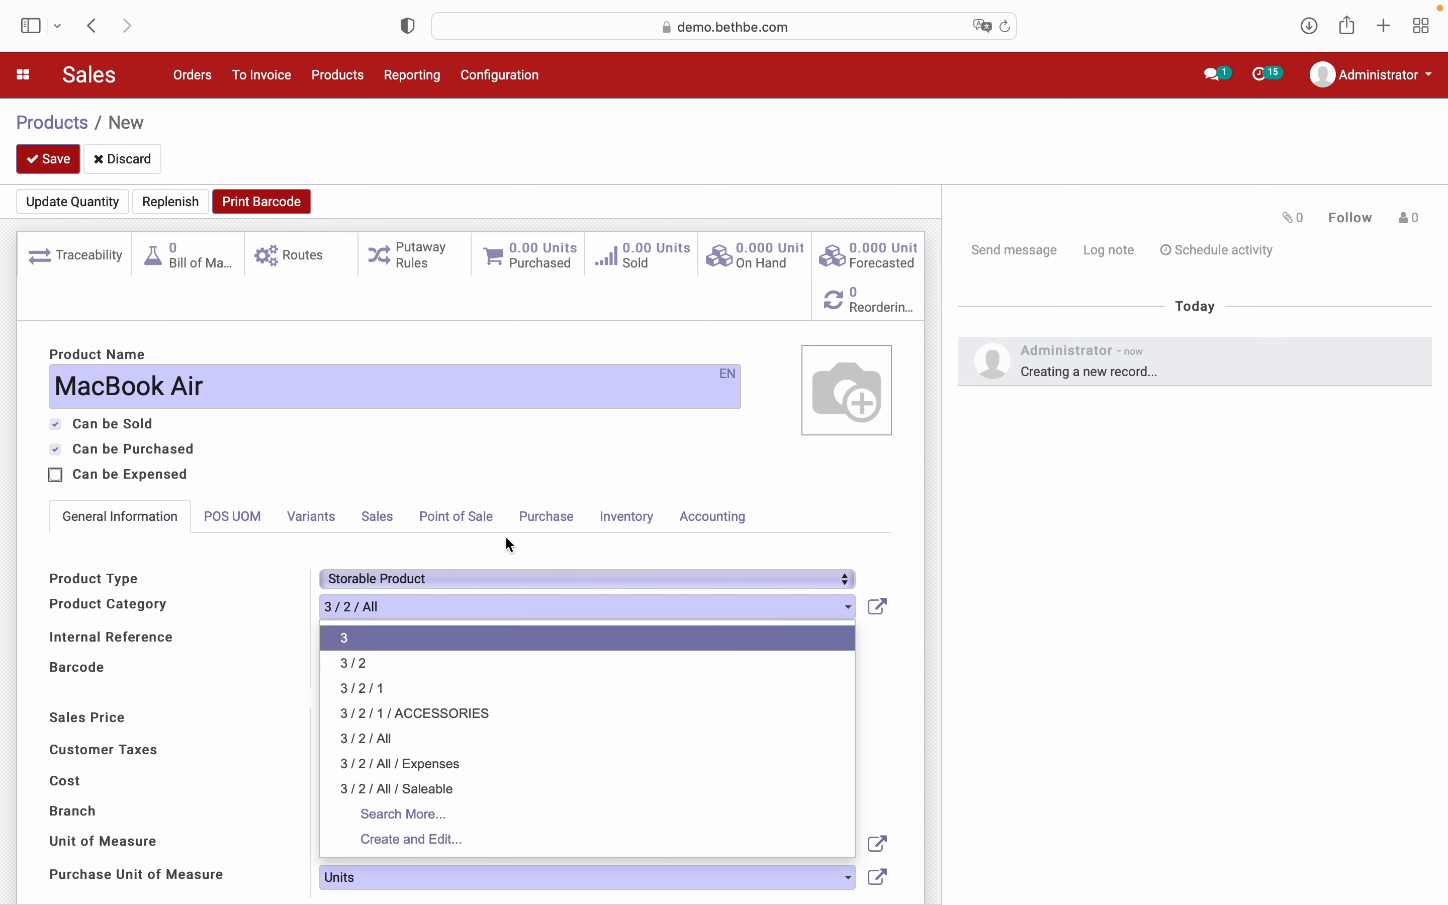
{"action": "left_click", "coordinate": [379, 841]}
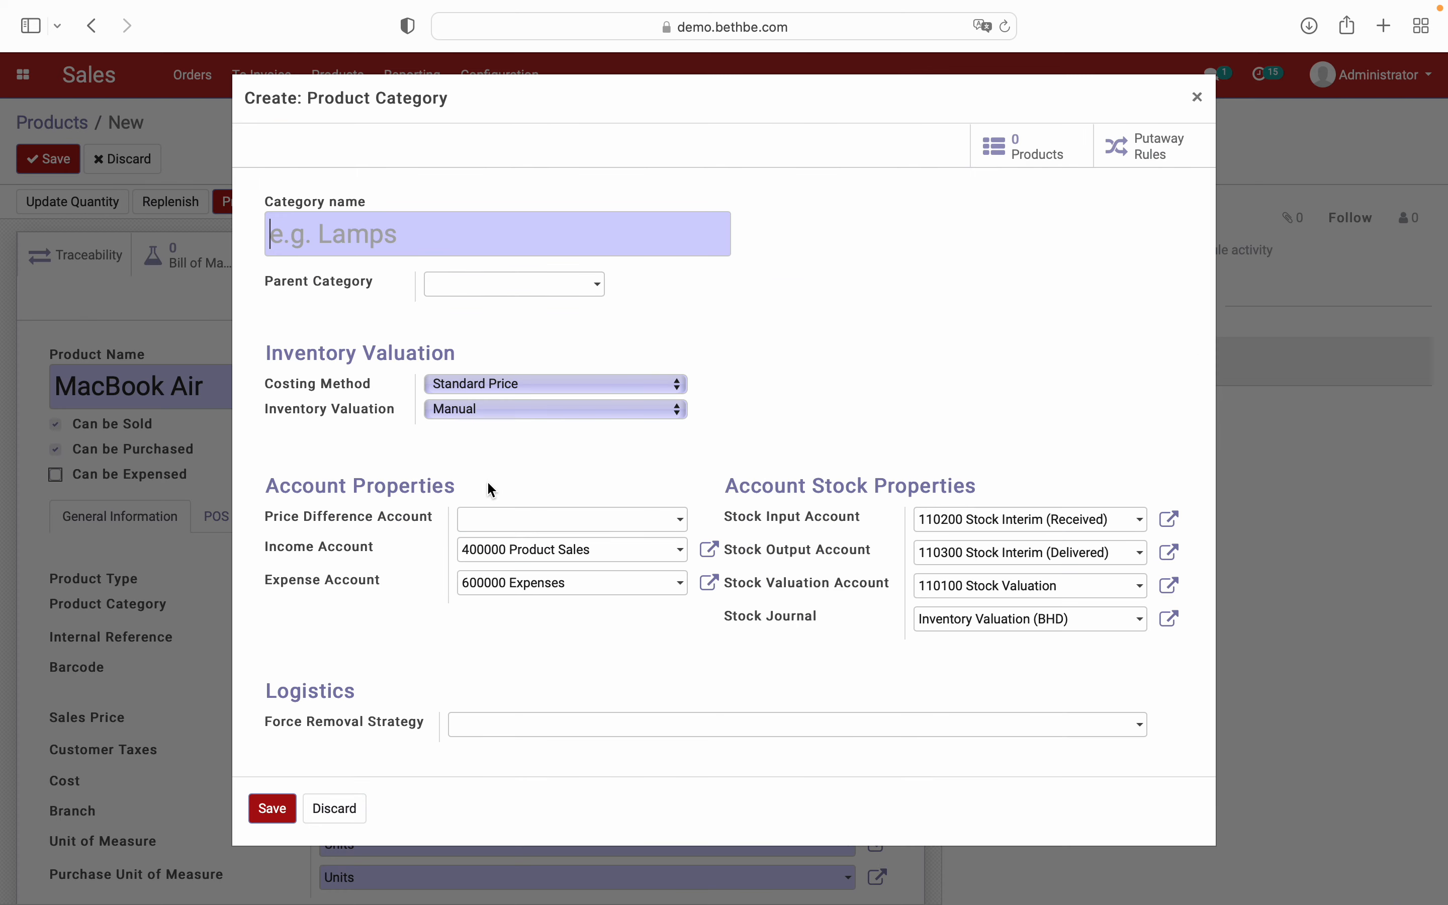
{"action": "type", "text": "La"}
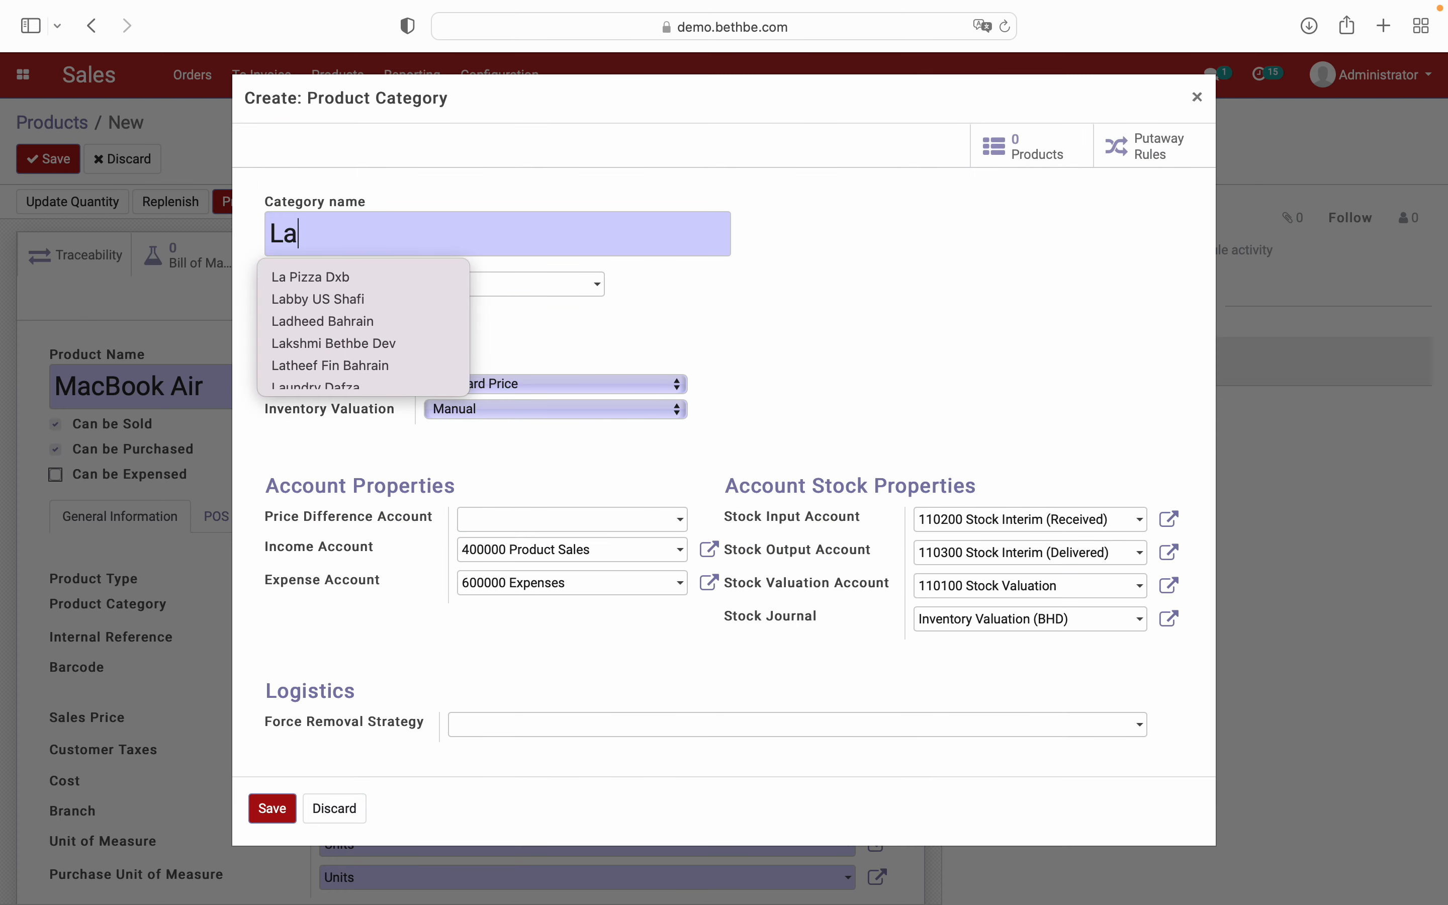
{"action": "type", "text": "ptop"}
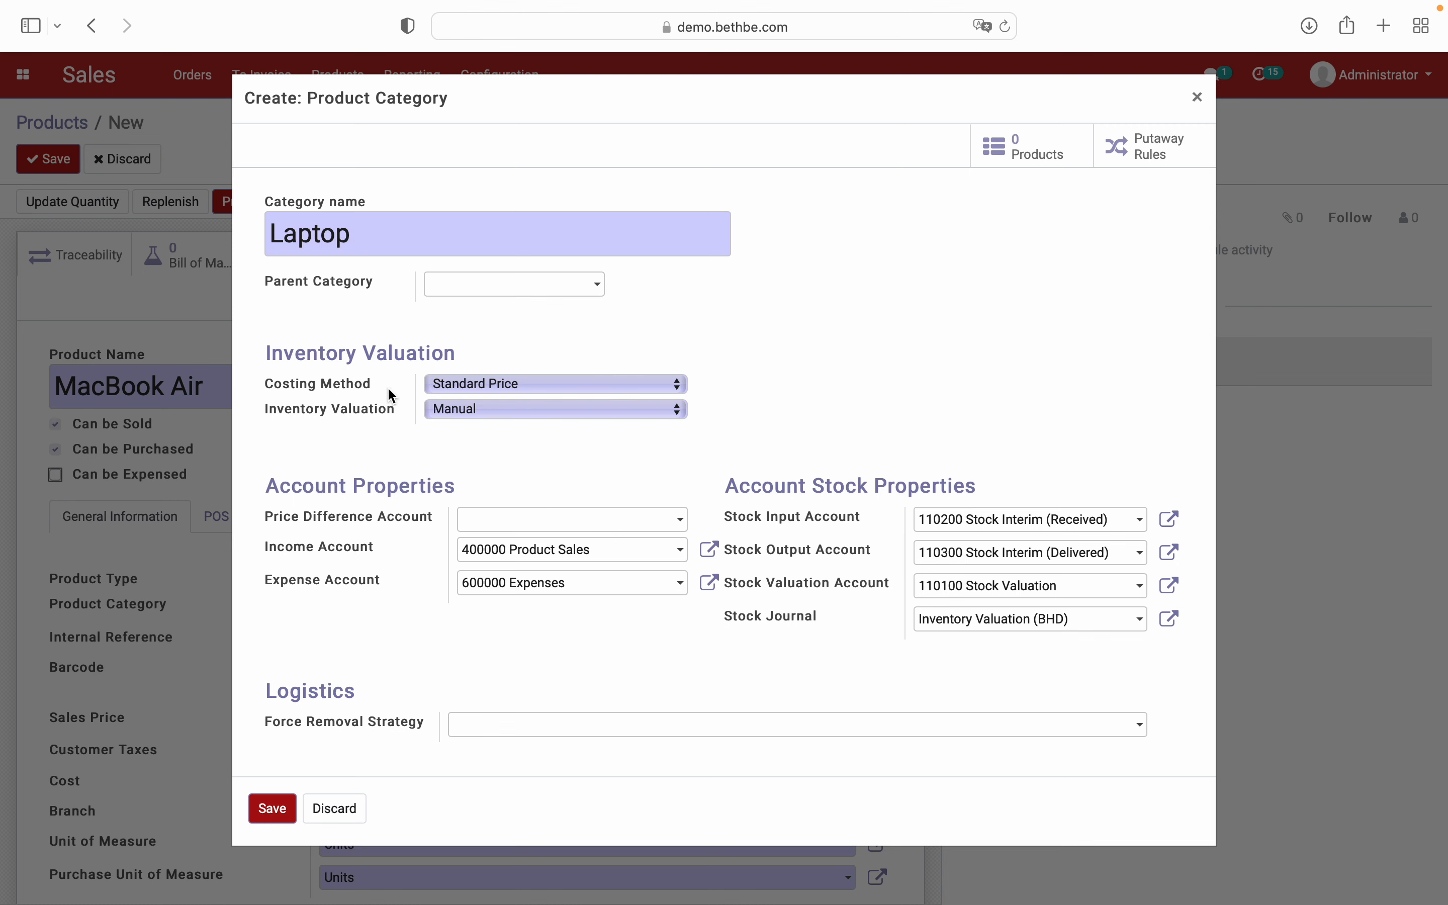
- Give the Laptop category Average Cost (AVCO) costing and Automated inventory valuation, and save it
{"action": "left_click", "coordinate": [453, 387]}
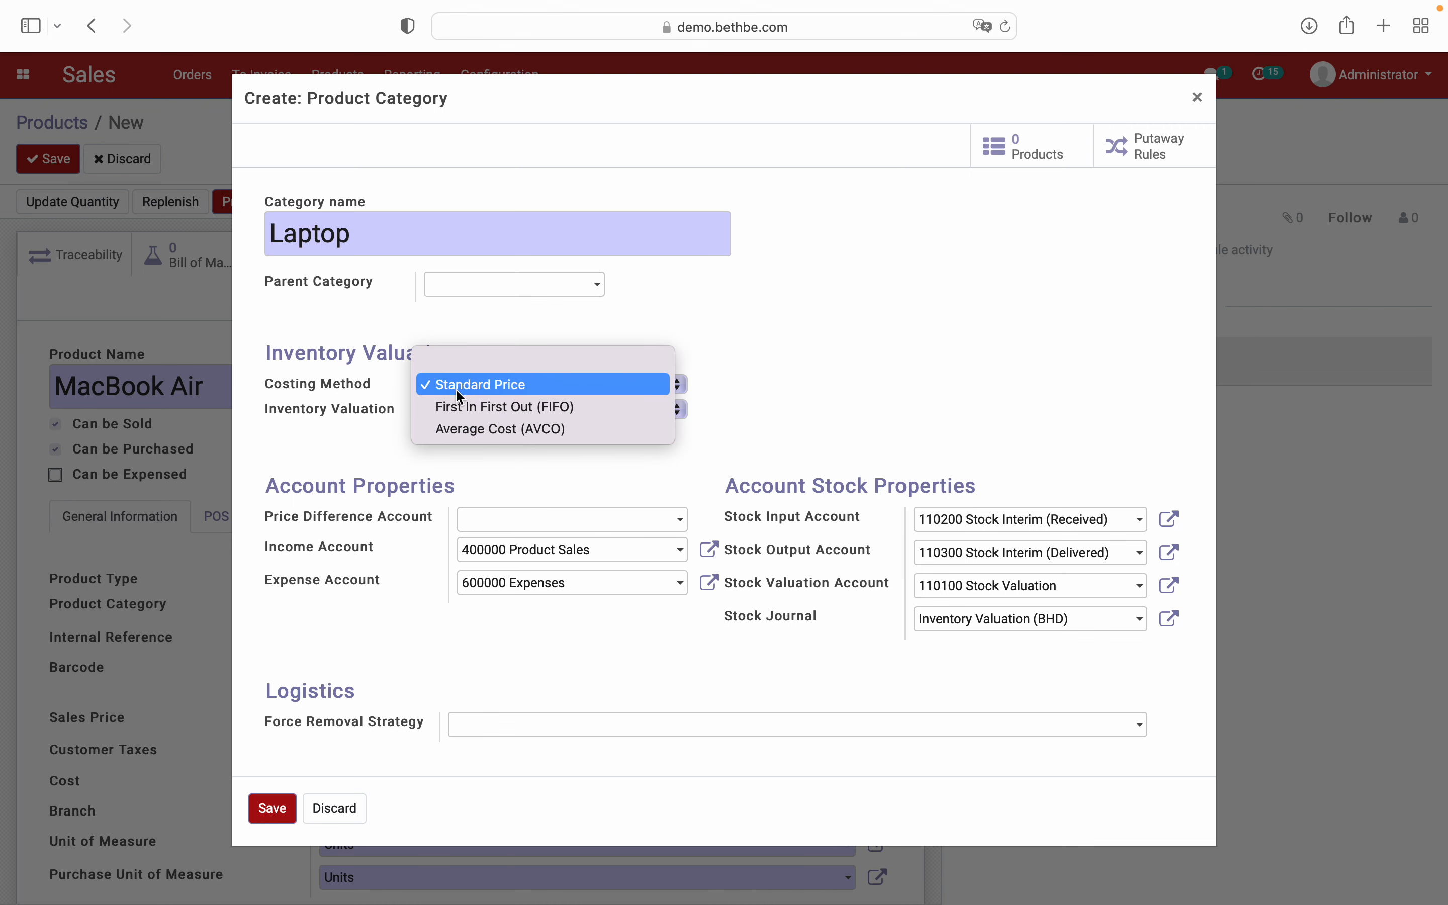
{"action": "left_click", "coordinate": [470, 428]}
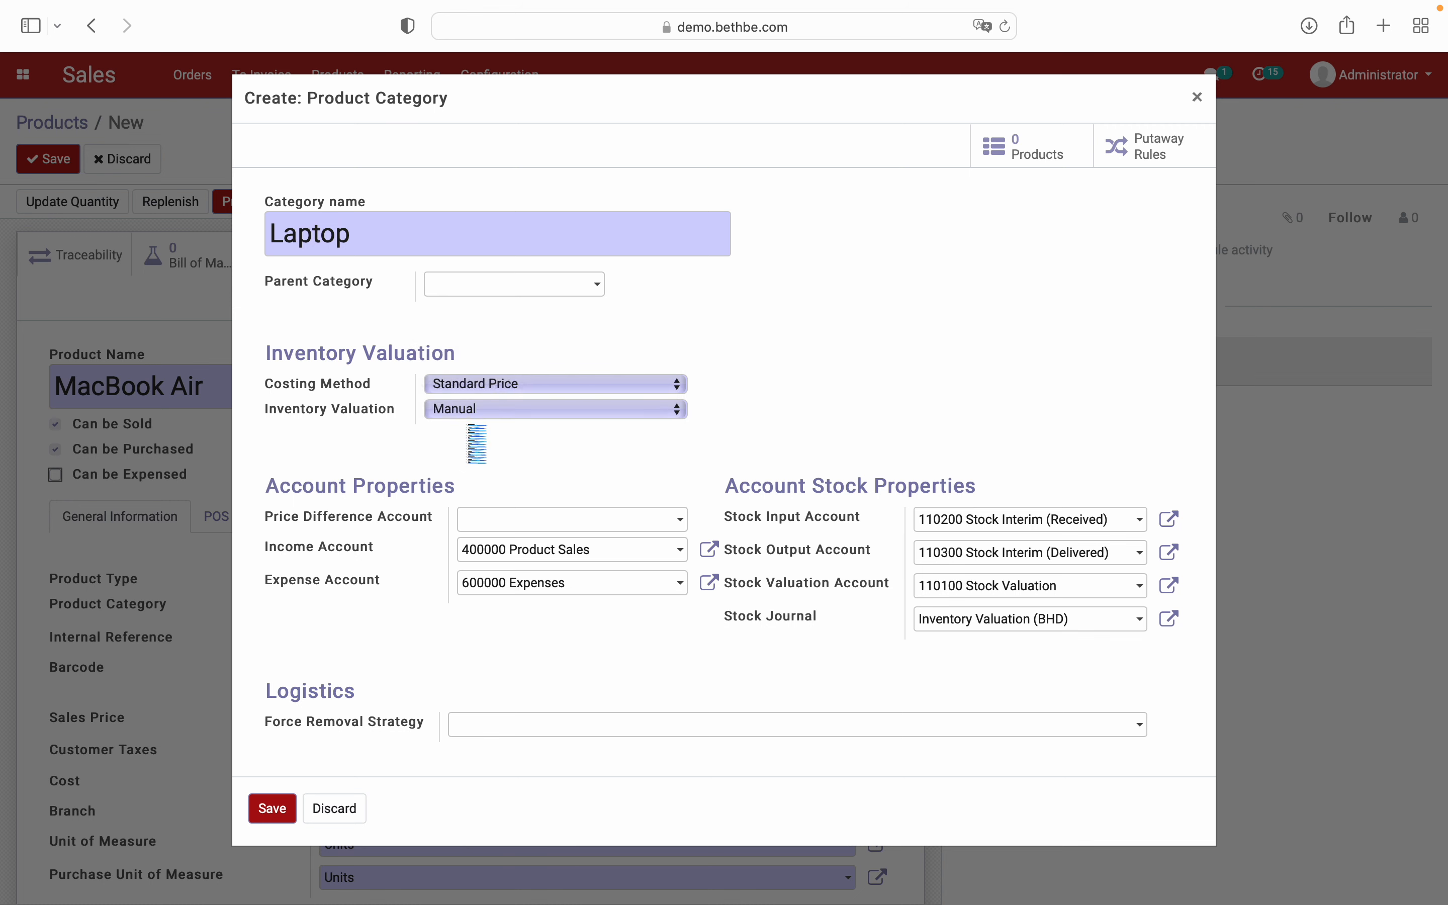
{"action": "left_click", "coordinate": [453, 412]}
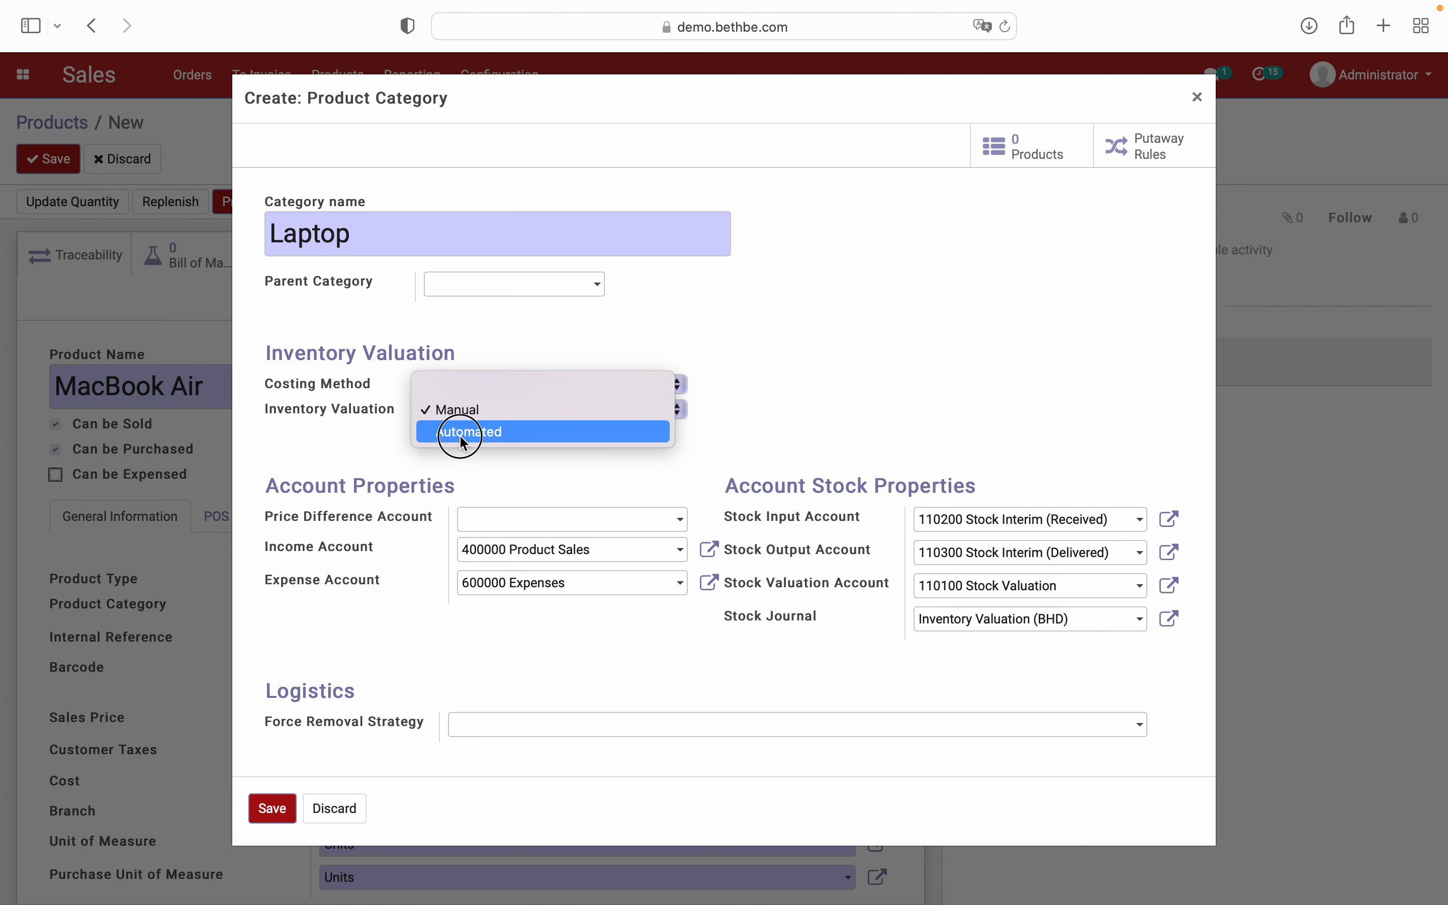
{"action": "left_click", "coordinate": [462, 433]}
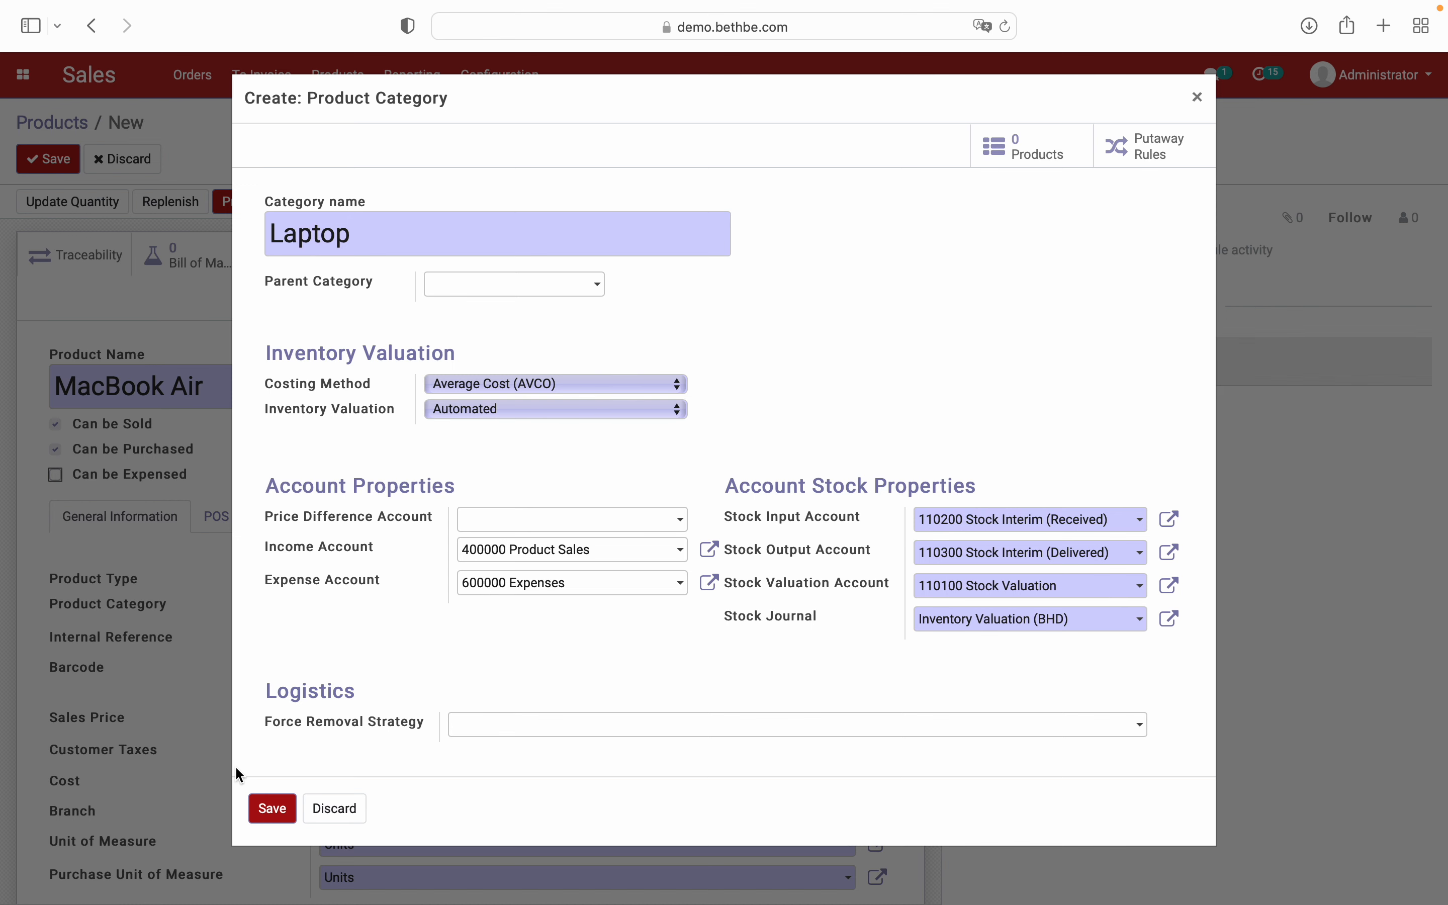
{"action": "left_click", "coordinate": [266, 810]}
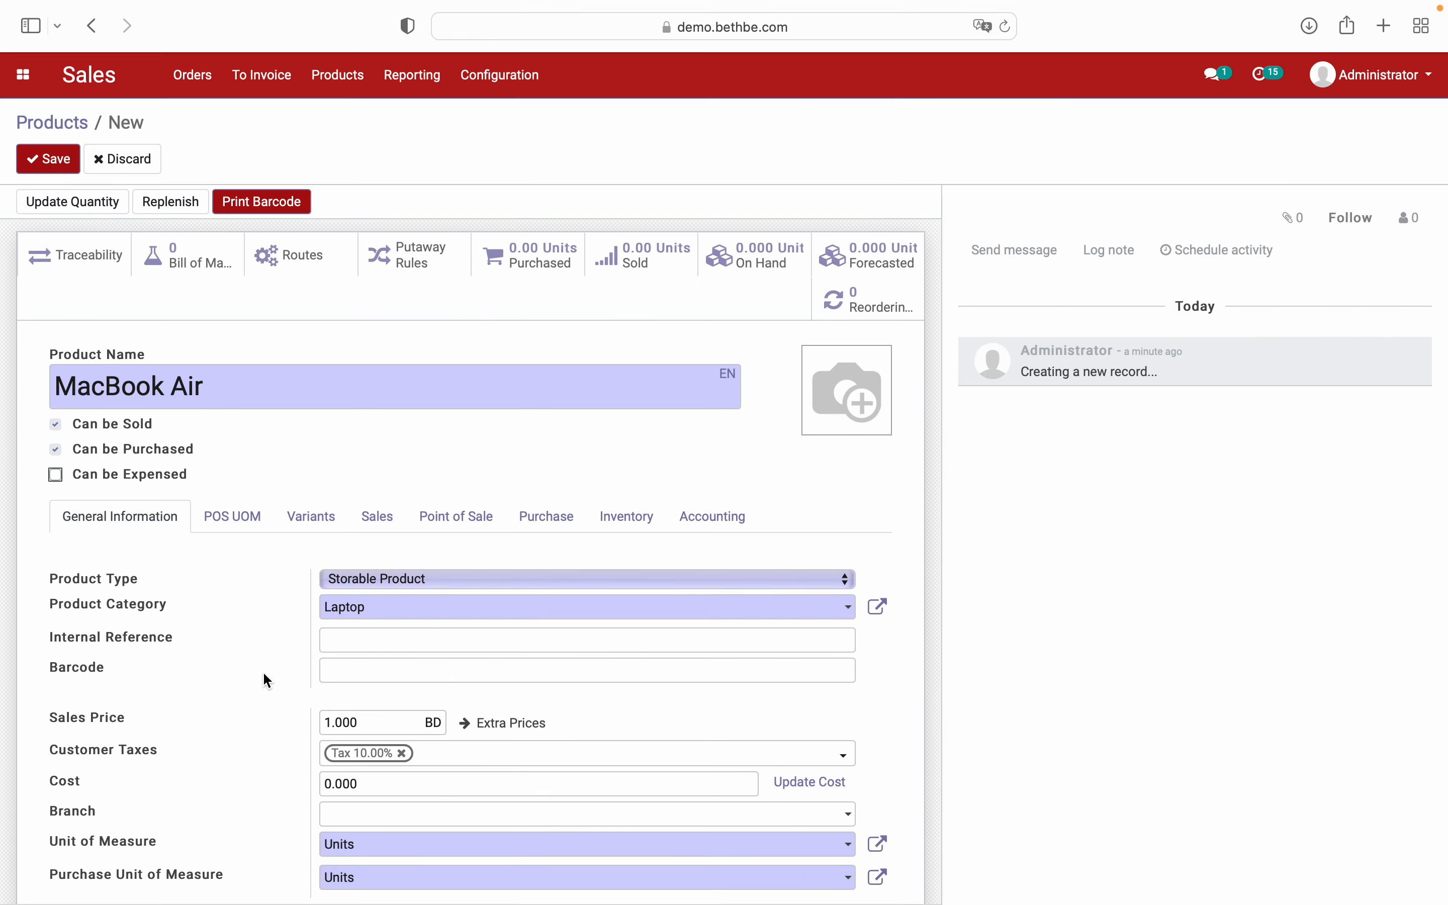
- Fill in the product's internal reference 122, barcode 90898900 and sales price 300 BD
{"action": "scroll", "coordinate": [258, 670], "scroll_direction": "down", "scroll_amount": 4}
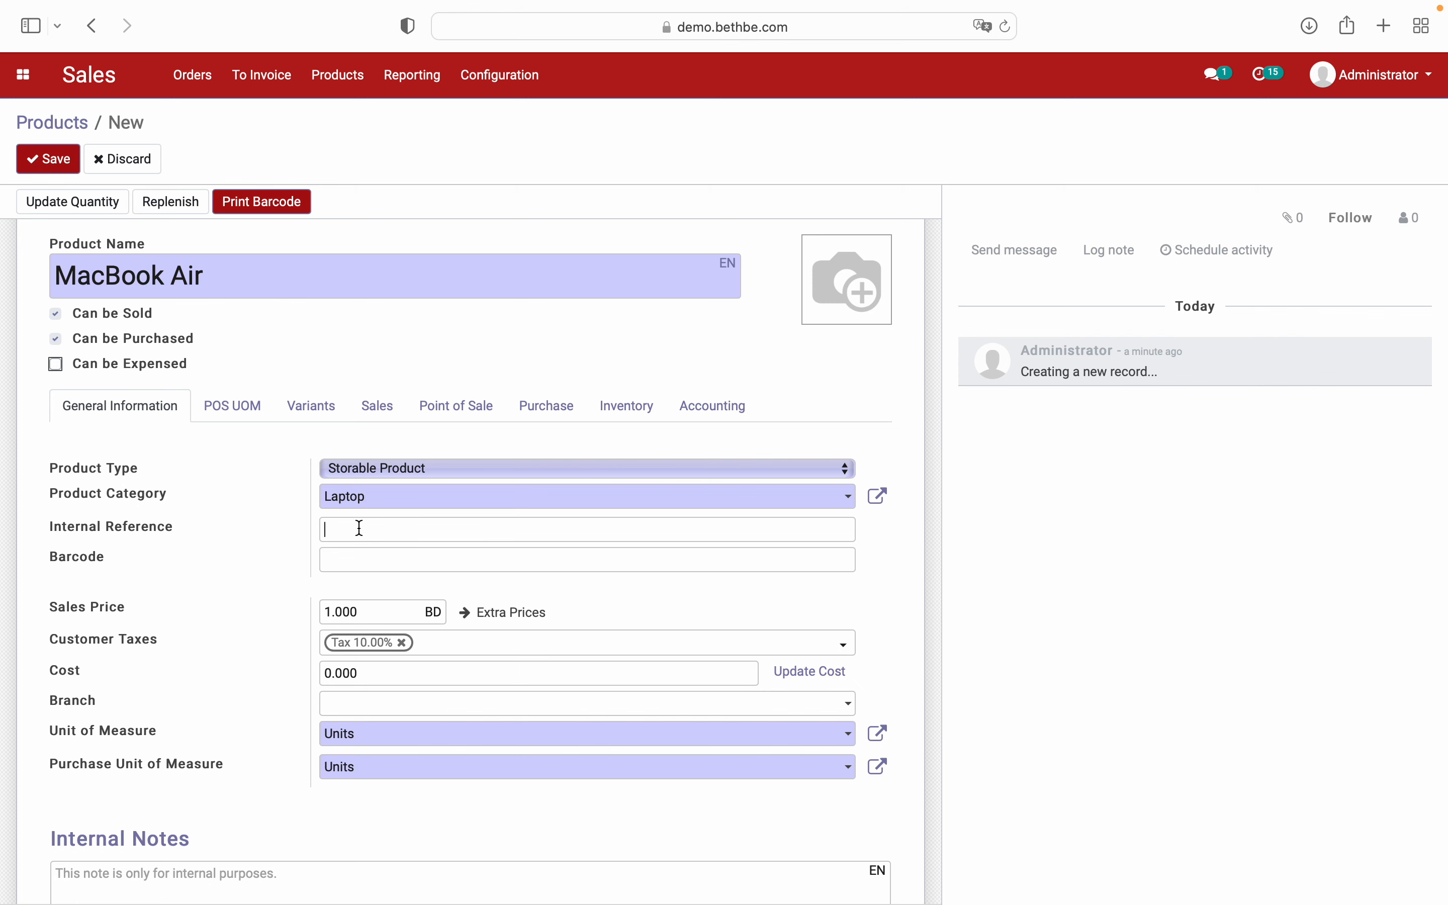
{"action": "type", "text": "122"}
{"action": "left_click", "coordinate": [453, 566]}
{"action": "type", "text": "90898900"}
{"action": "double_click", "coordinate": [369, 605]}
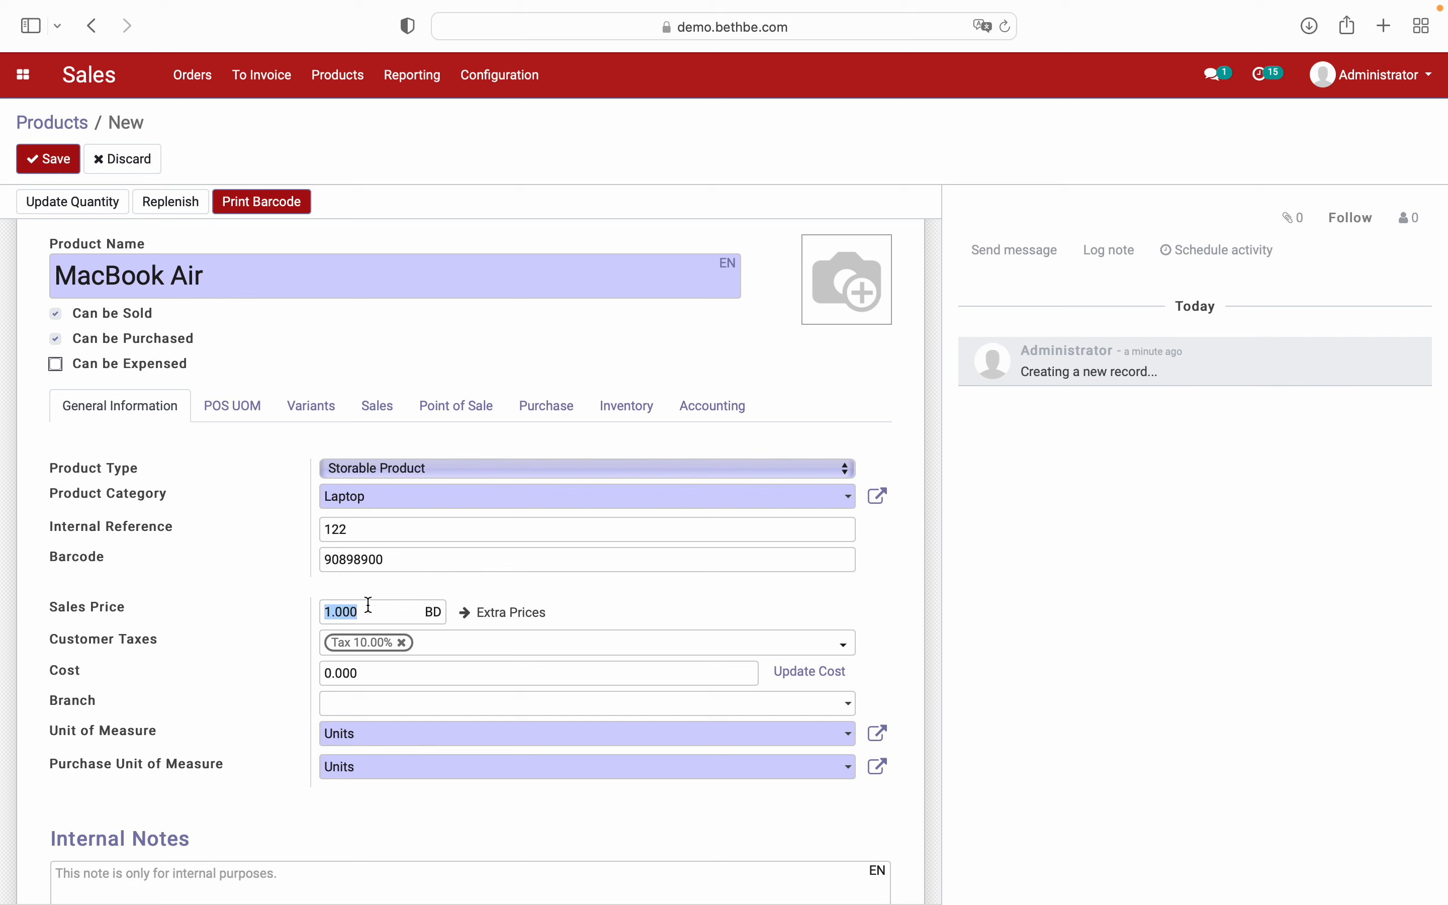
{"action": "type", "text": "300"}
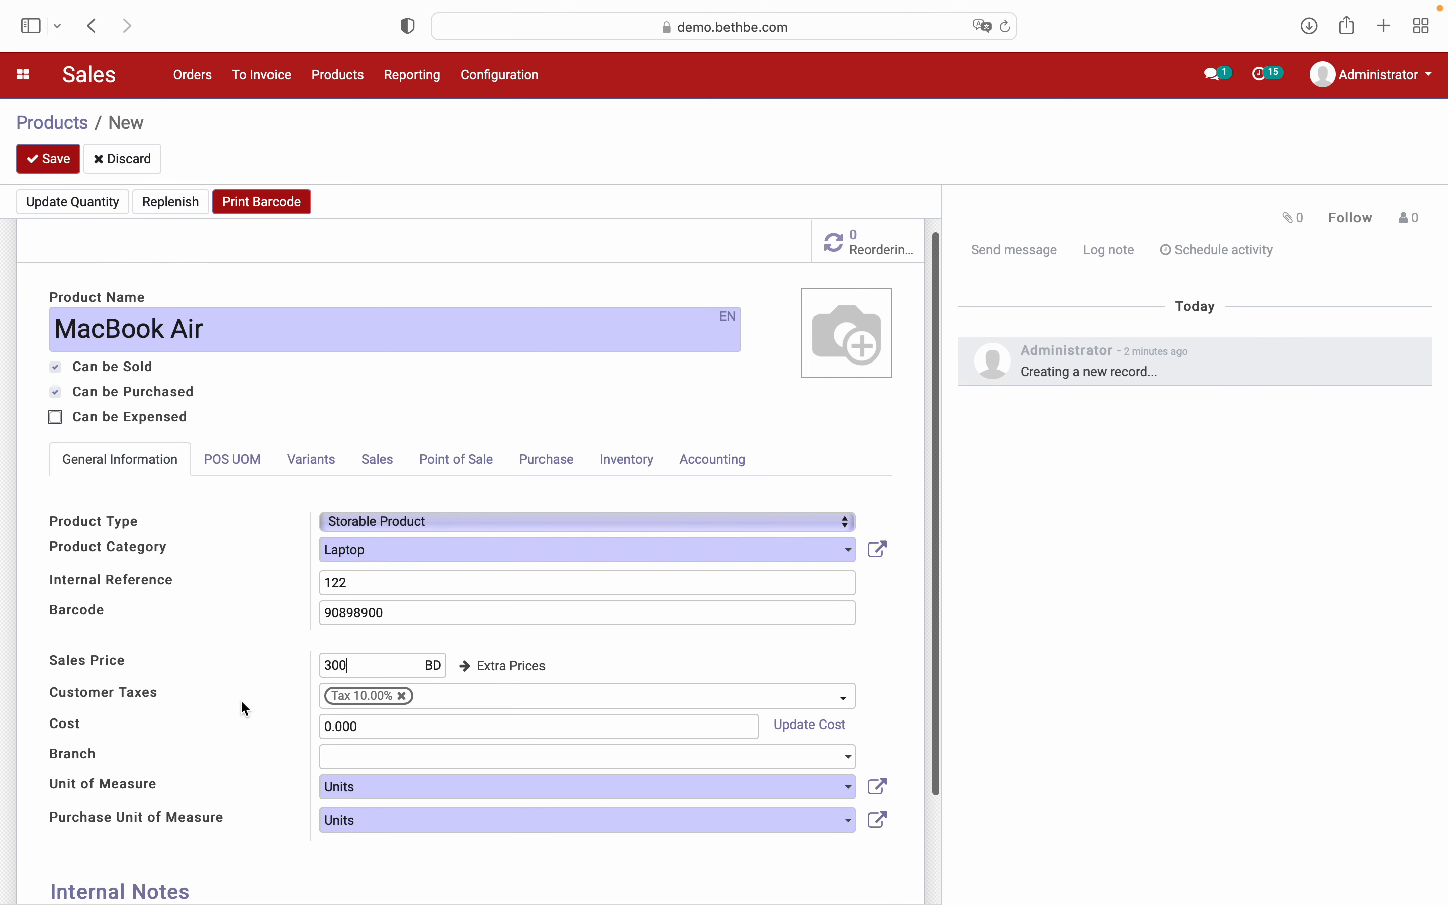
- Examine the product's tax, cost, branch and unit of measure fields, and its multiple units of measure settings for the POS
{"action": "scroll", "coordinate": [242, 702], "scroll_direction": "down", "scroll_amount": 3}
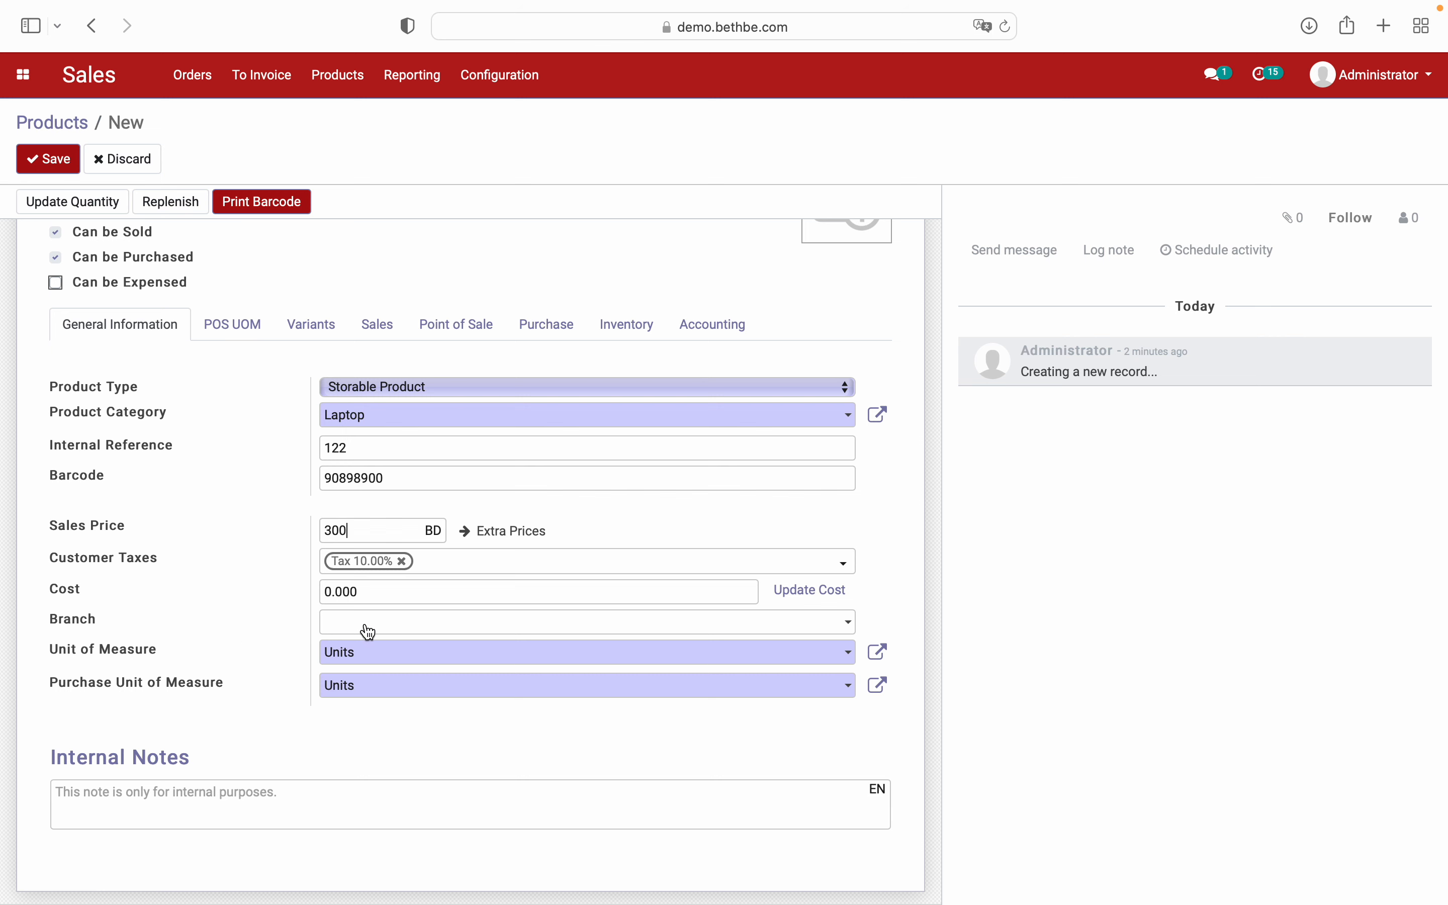
{"action": "scroll", "coordinate": [362, 632], "scroll_direction": "up", "scroll_amount": 1}
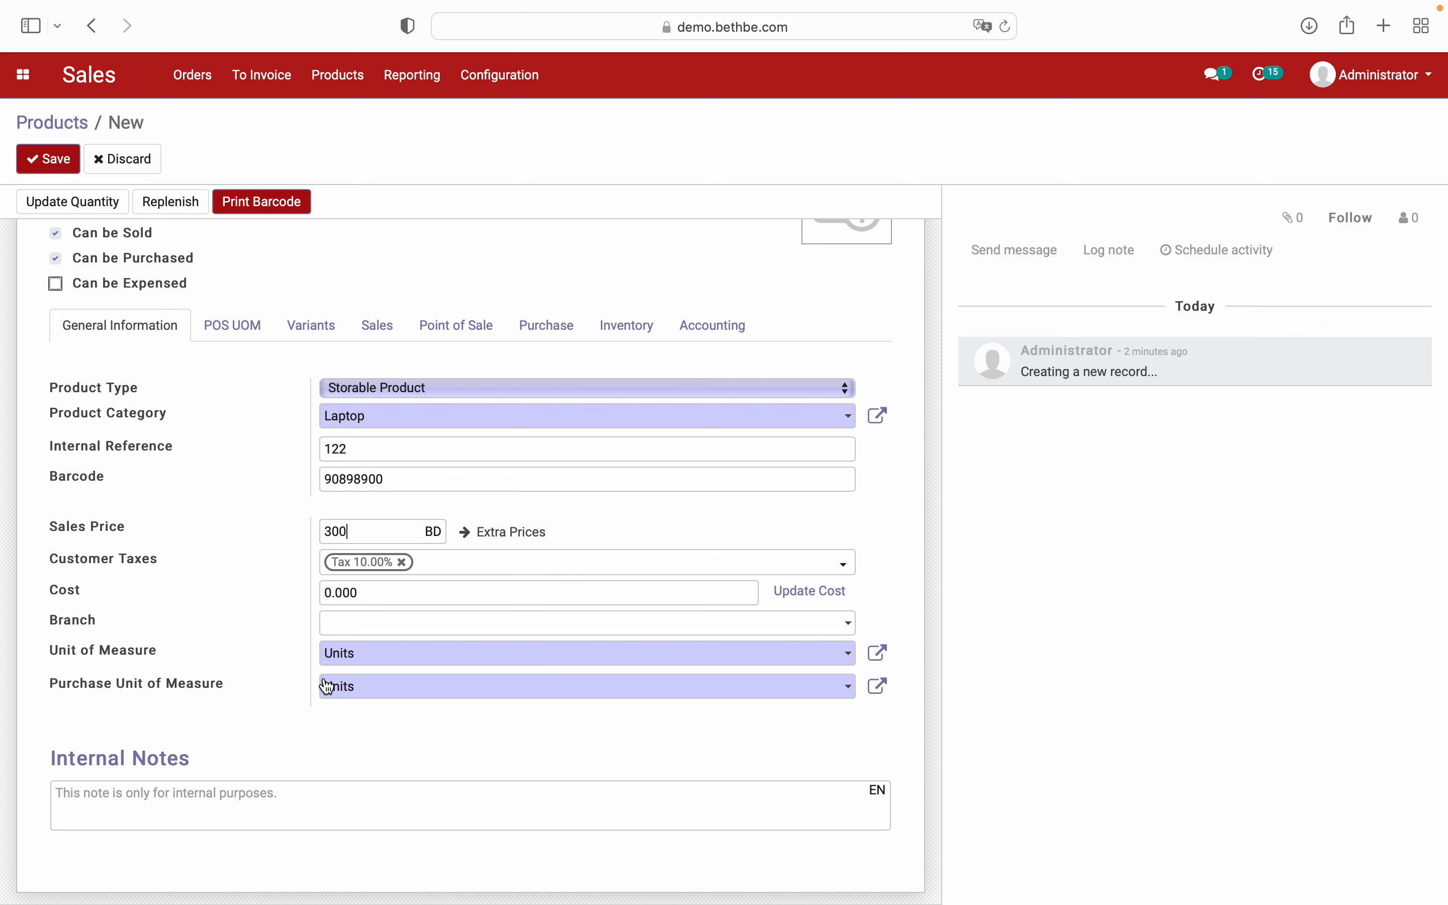
{"action": "scroll", "coordinate": [233, 625], "scroll_direction": "down", "scroll_amount": 1}
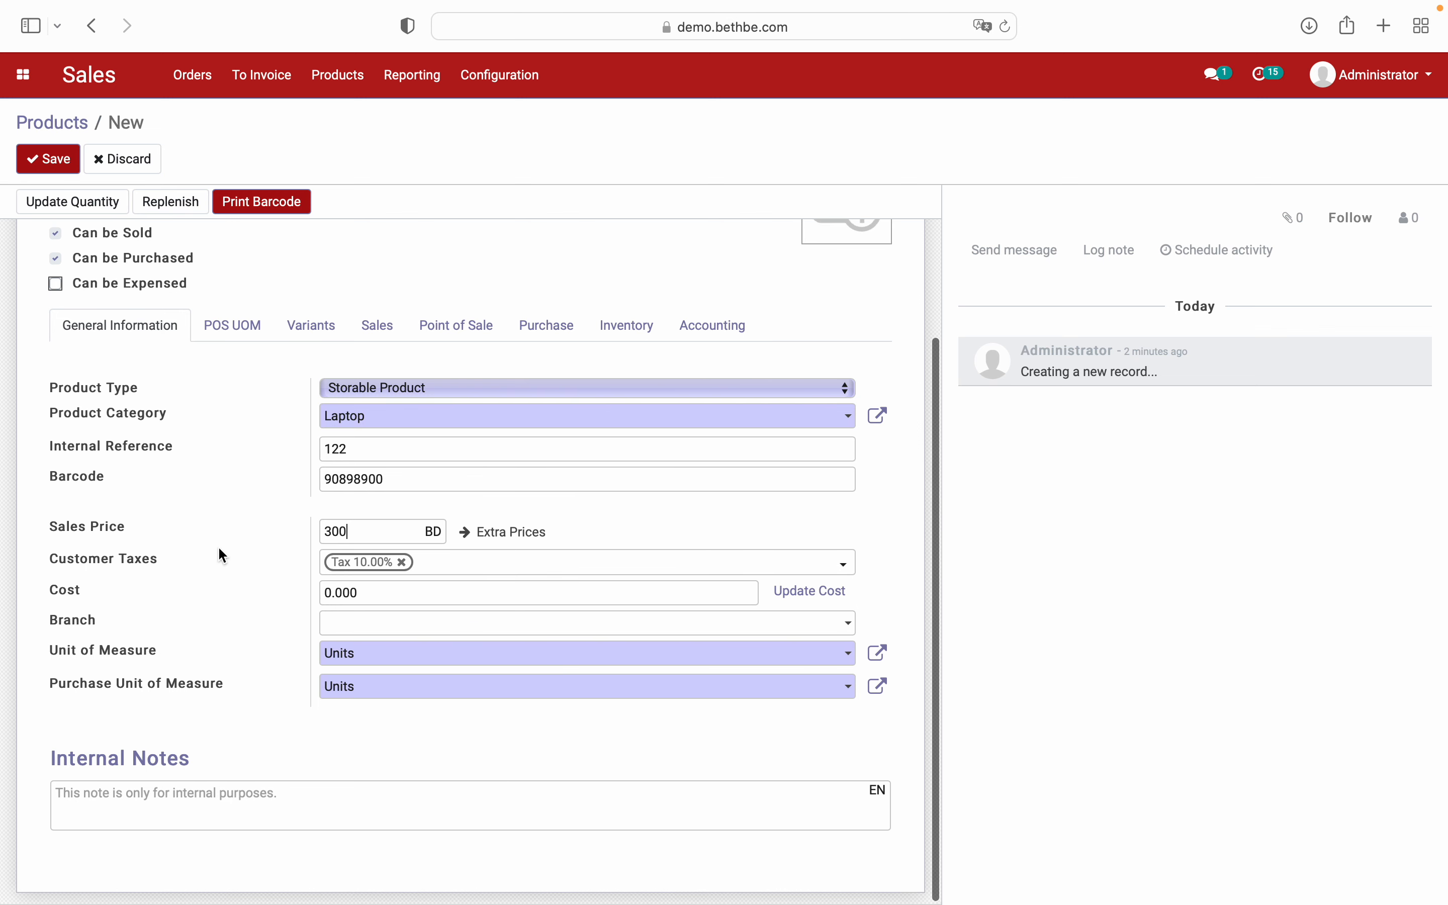
{"action": "scroll", "coordinate": [220, 549], "scroll_direction": "up", "scroll_amount": 5}
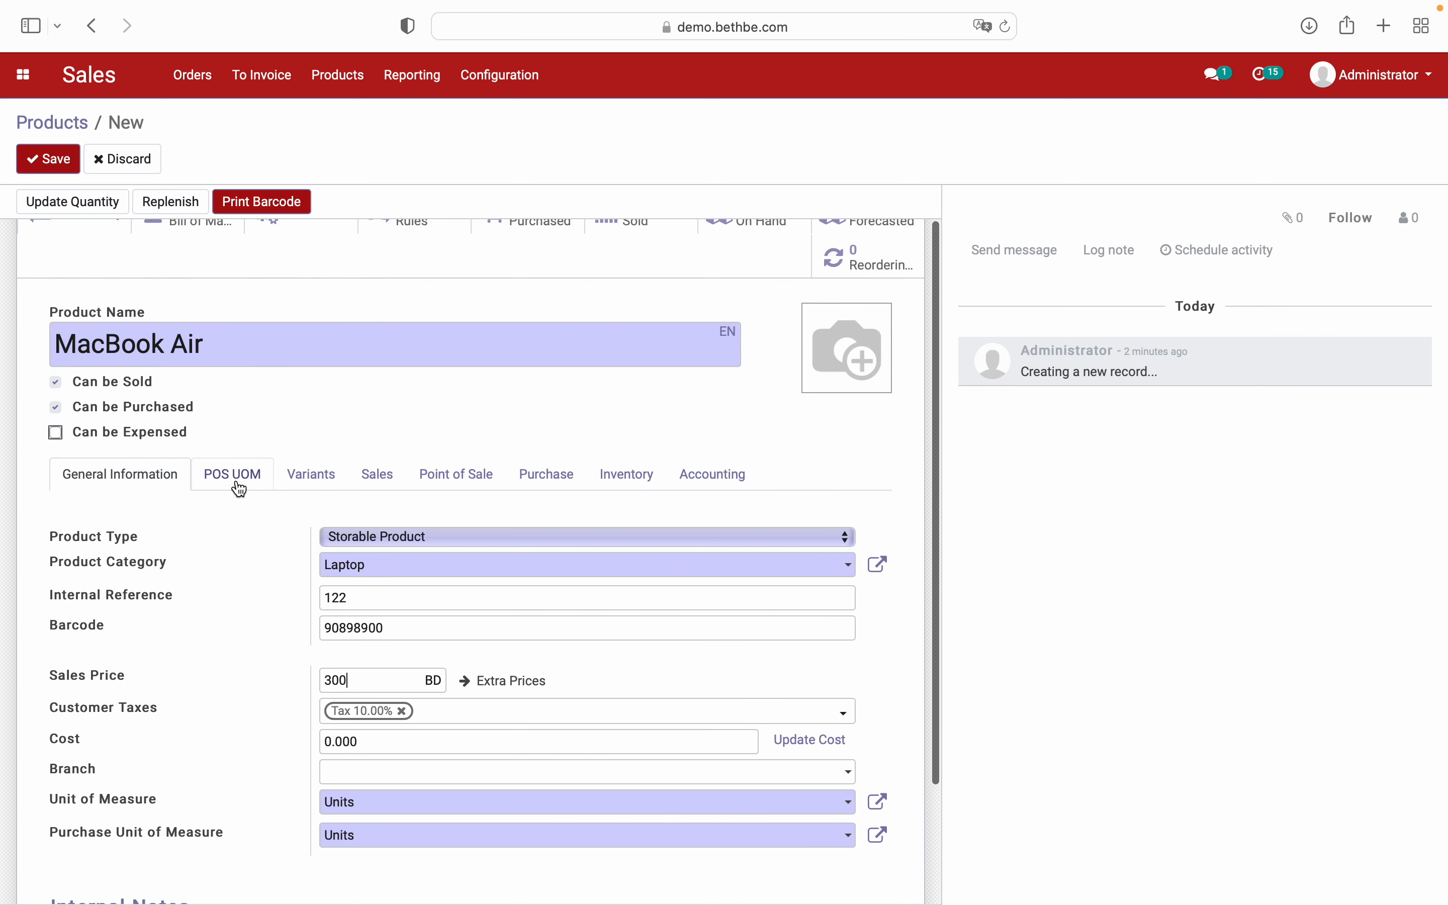
{"action": "left_click", "coordinate": [238, 483]}
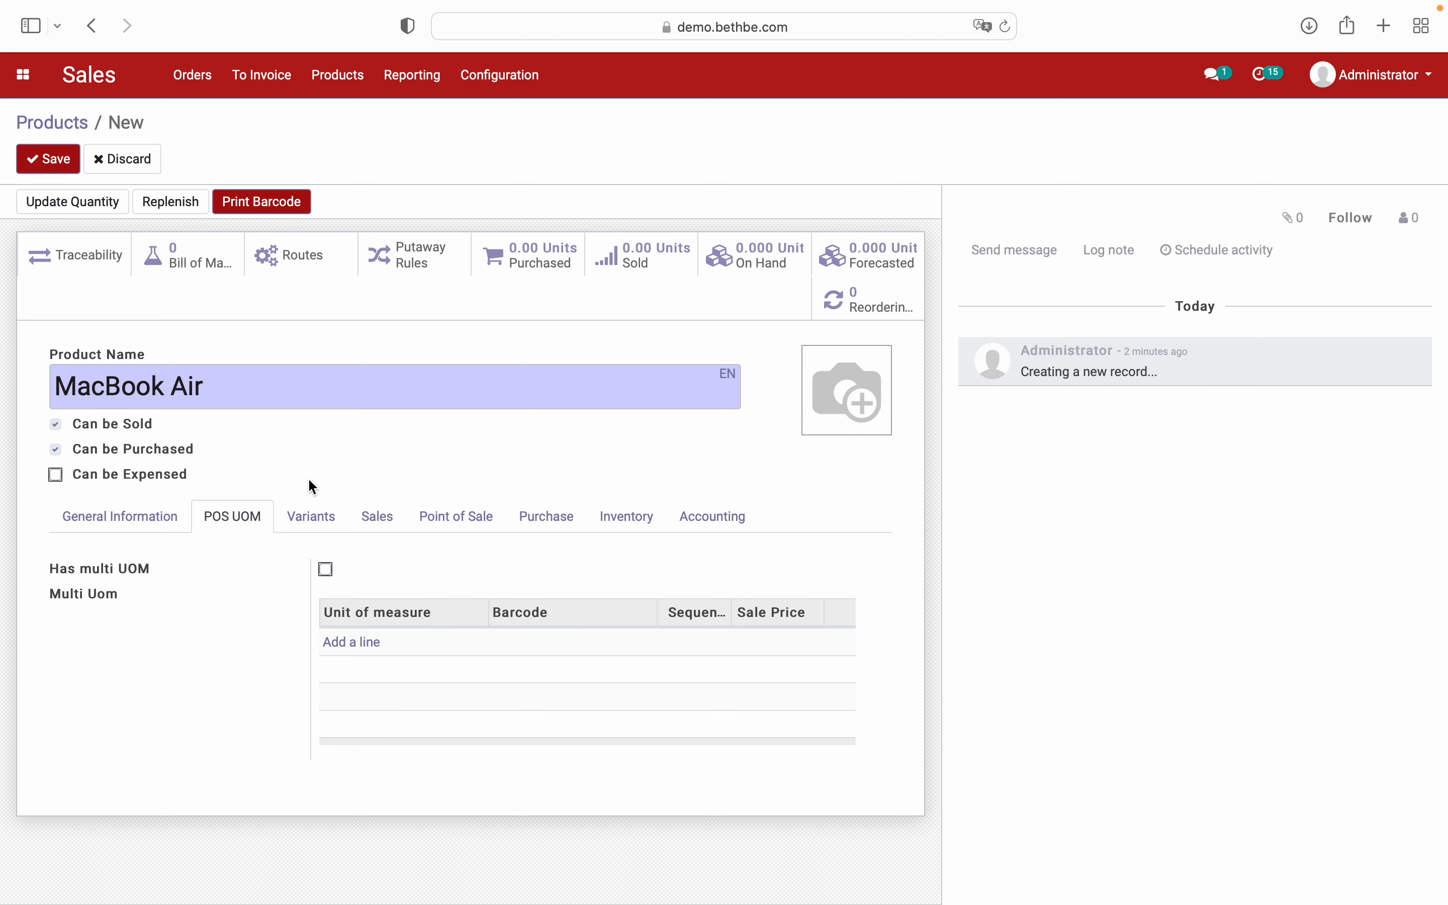
{"action": "left_click", "coordinate": [306, 525]}
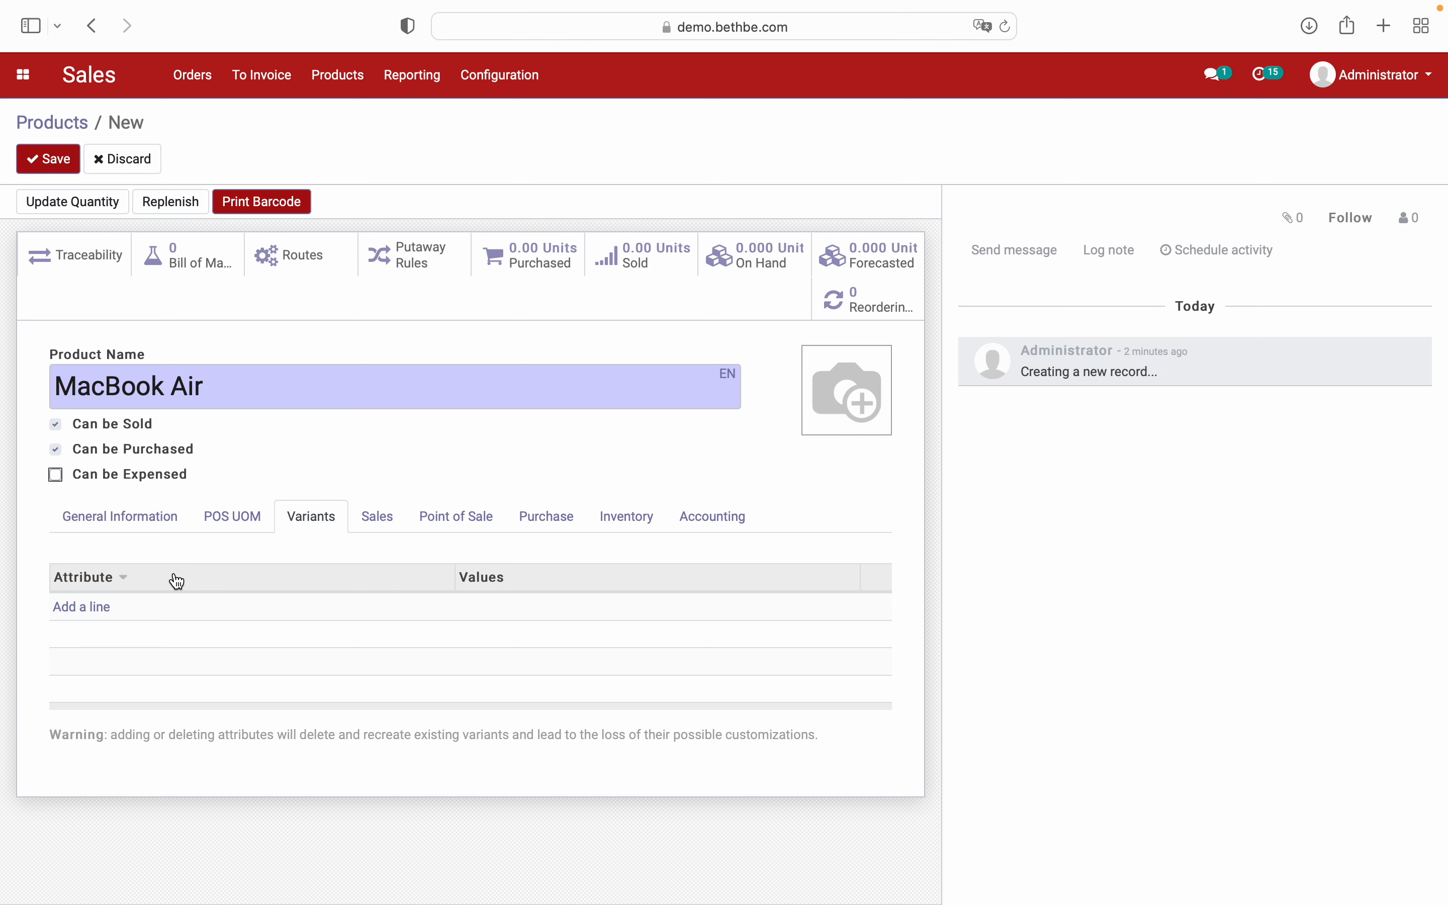
{"action": "left_click", "coordinate": [101, 617]}
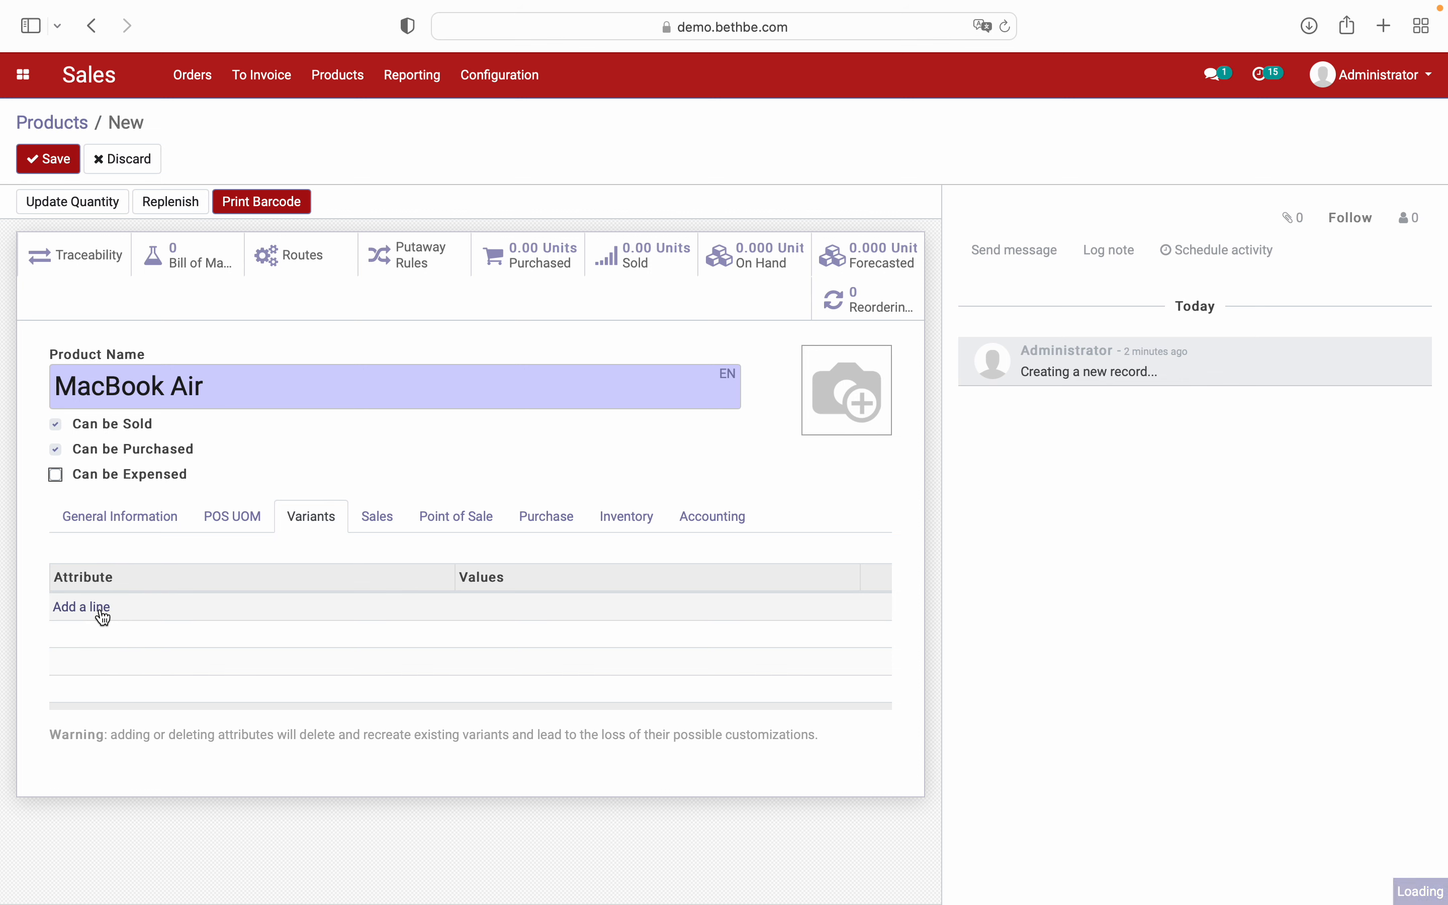
{"action": "left_click", "coordinate": [109, 616]}
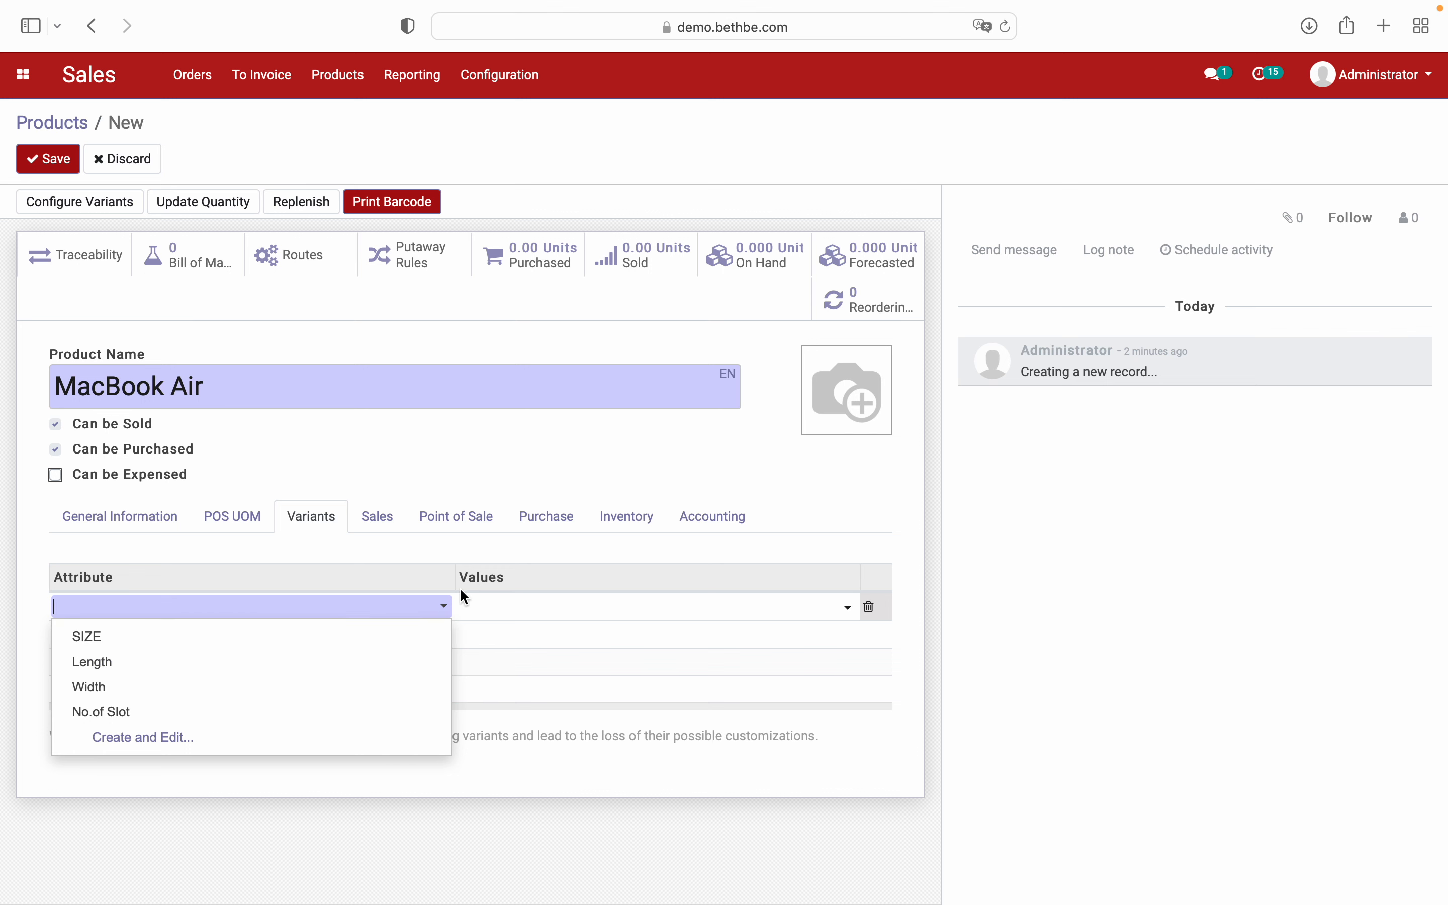
{"action": "left_click", "coordinate": [413, 486]}
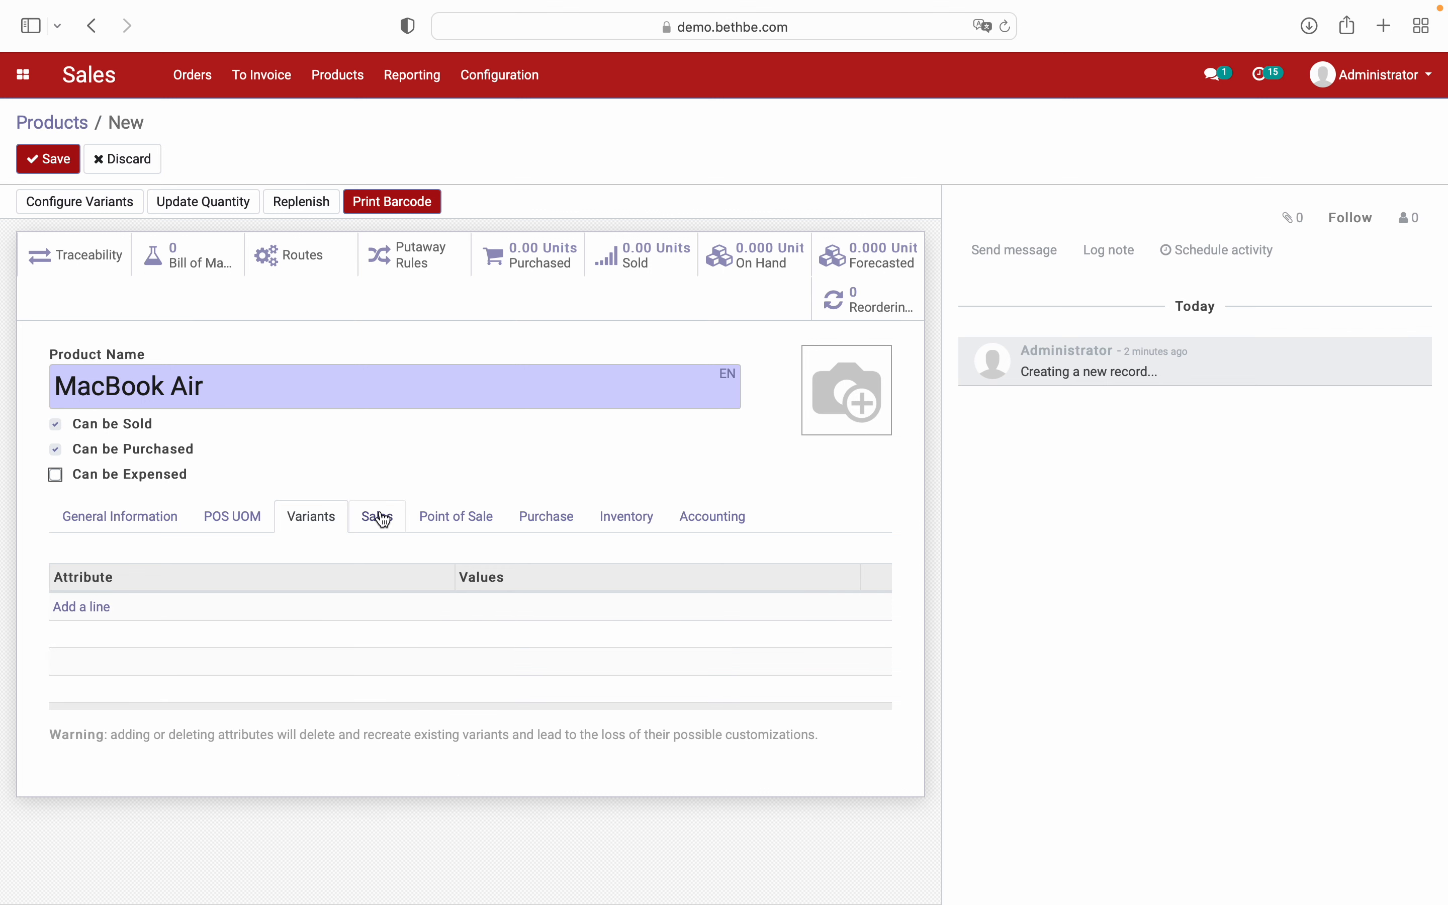
- Examine the product's invoicing policy, expense re-invoicing and point of sale availability options
{"action": "left_click", "coordinate": [377, 516]}
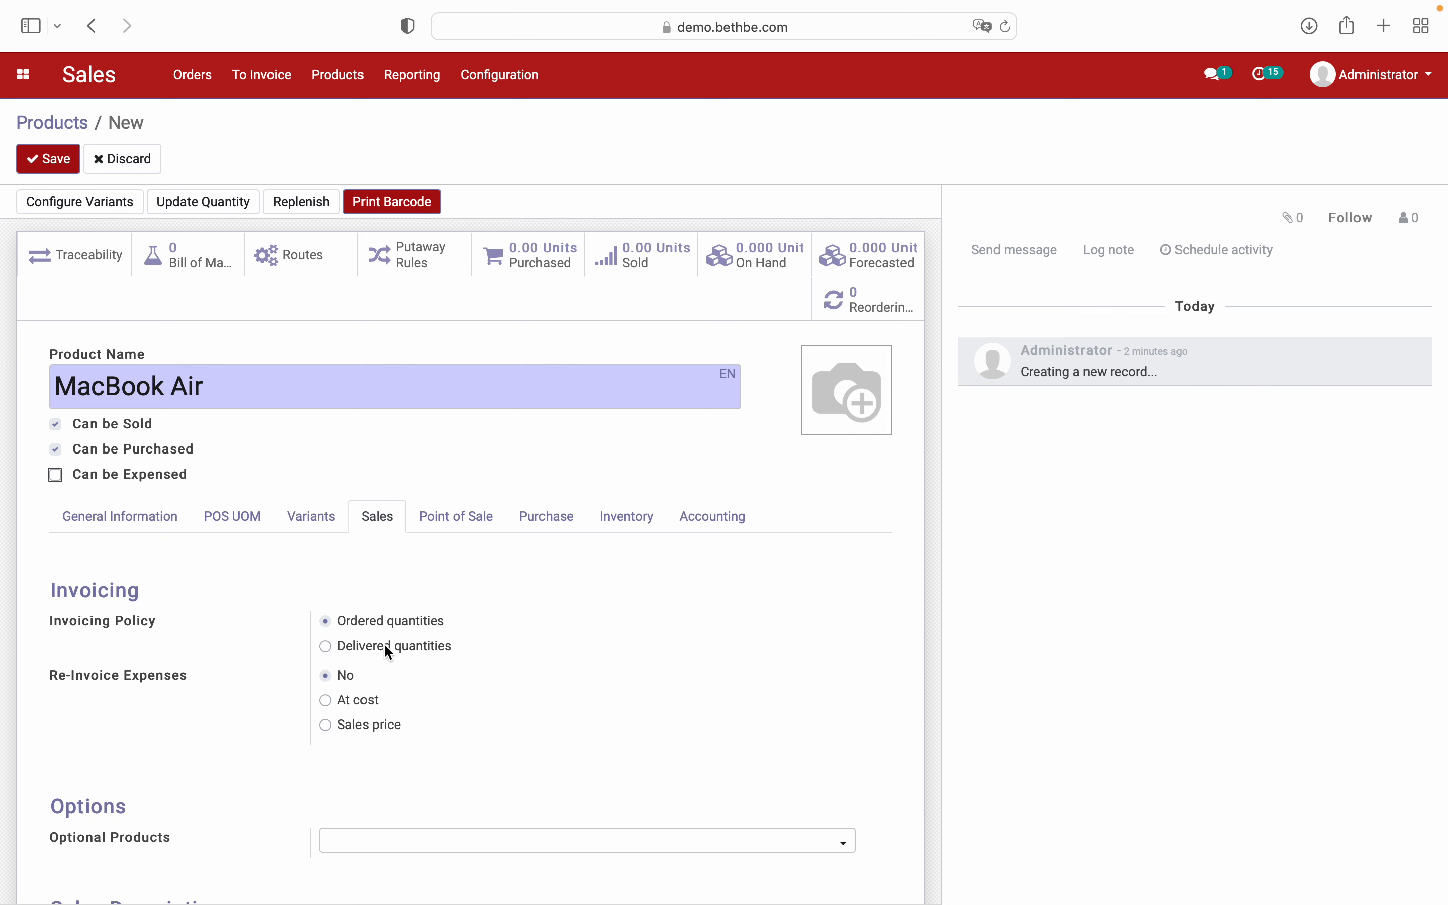
{"action": "left_click", "coordinate": [481, 524]}
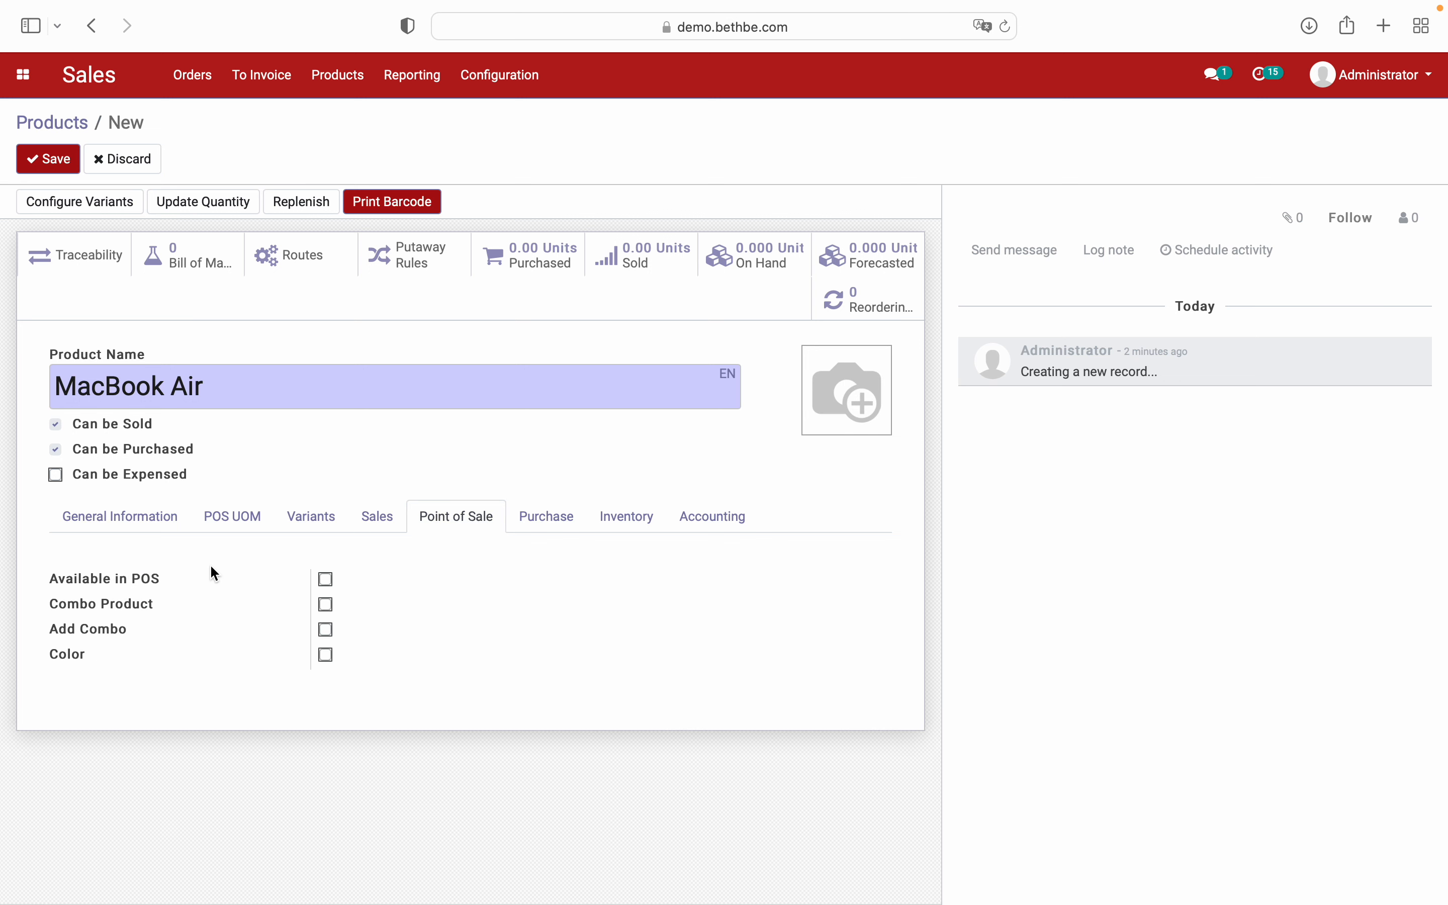
{"action": "left_click", "coordinate": [326, 579]}
{"action": "left_click", "coordinate": [327, 582]}
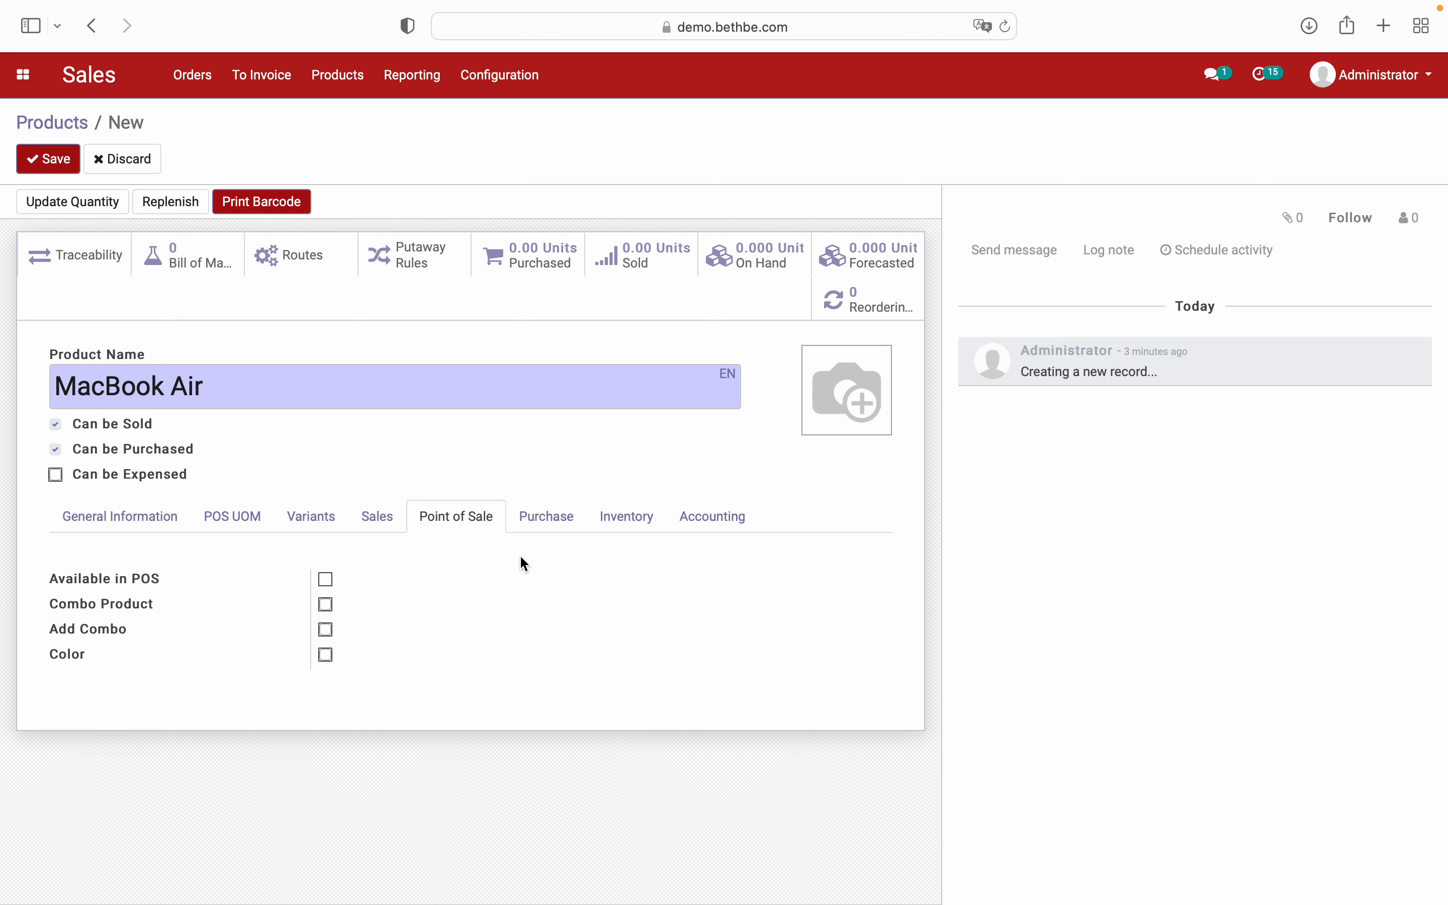
{"action": "left_click", "coordinate": [548, 525]}
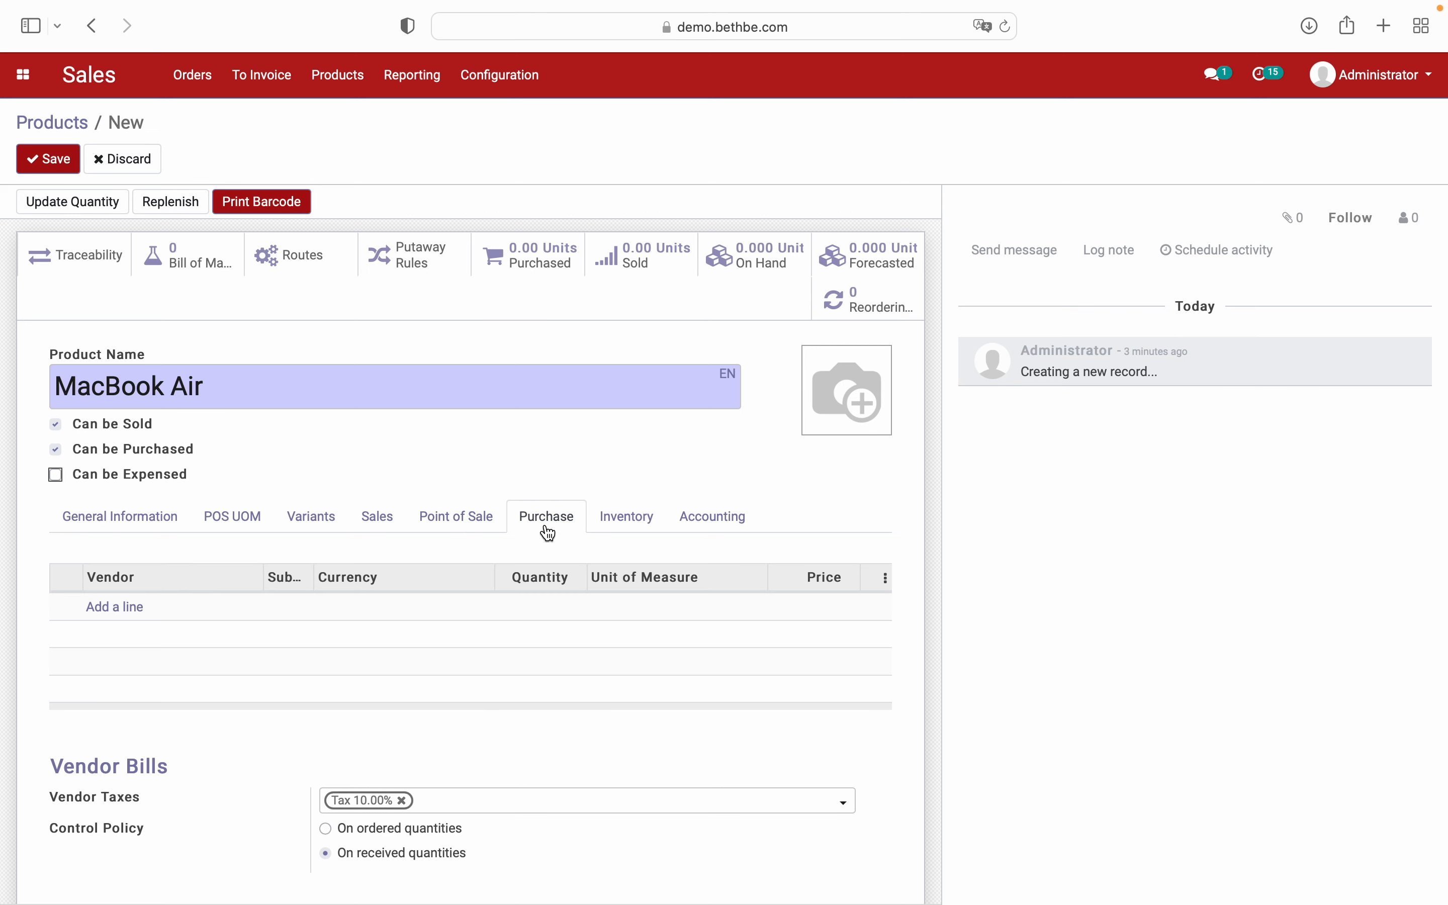
{"action": "left_click", "coordinate": [136, 612]}
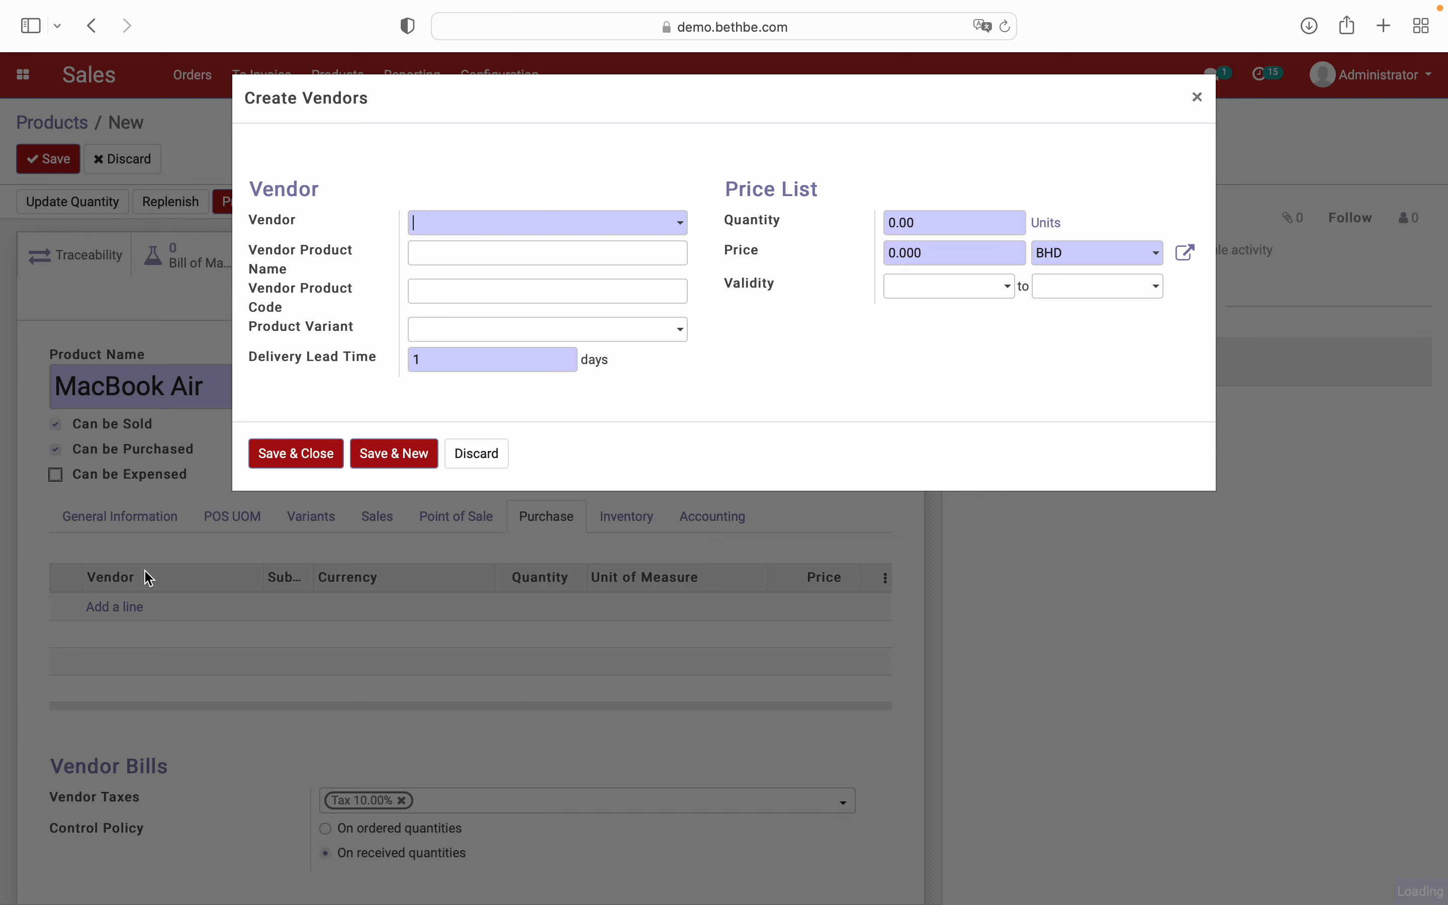
{"action": "left_click", "coordinate": [450, 226]}
{"action": "left_click", "coordinate": [450, 257]}
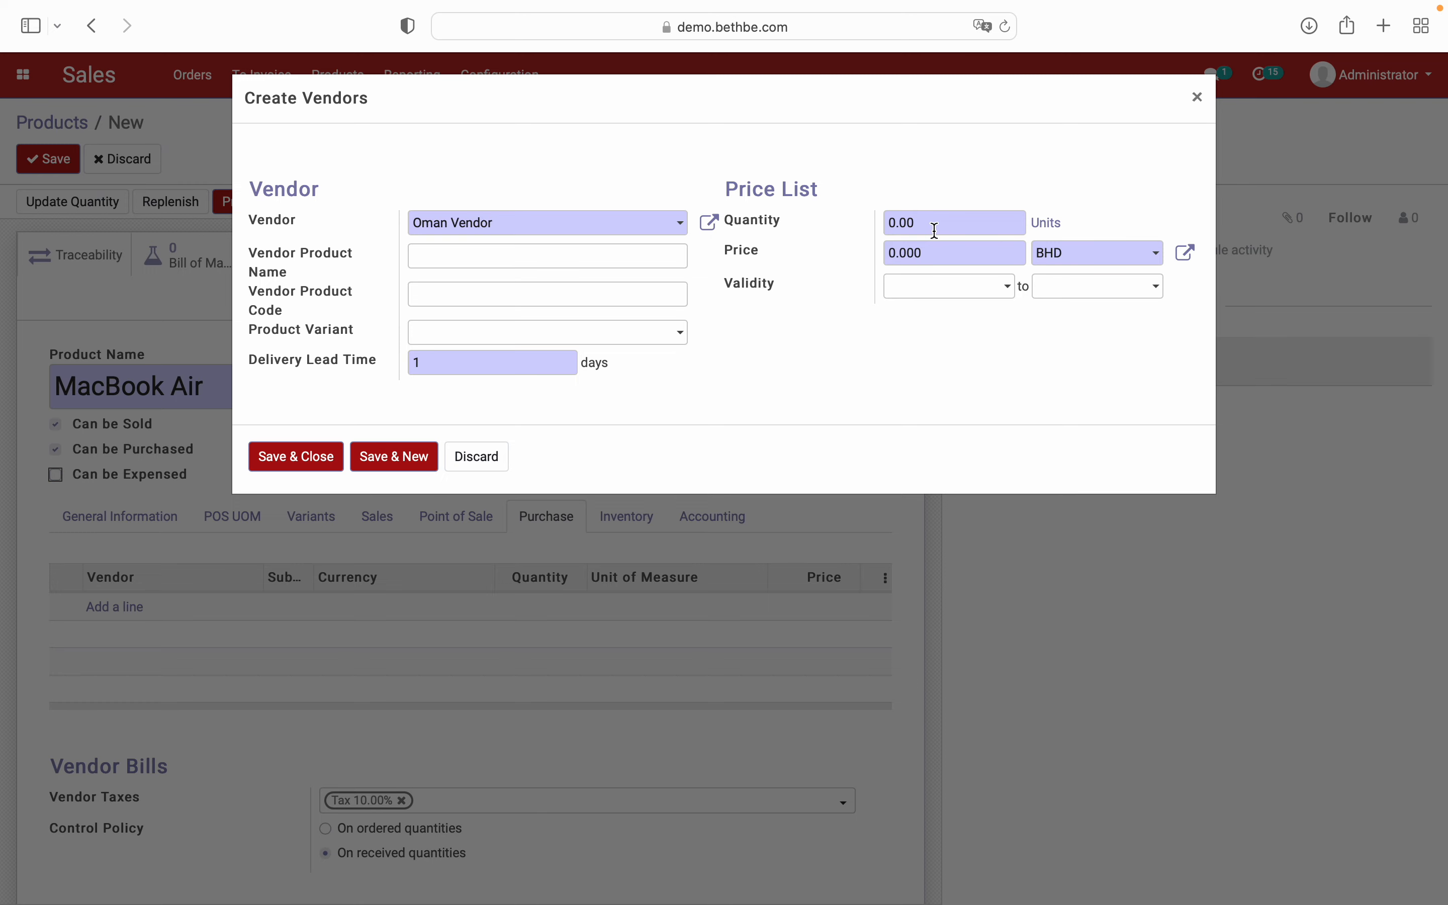
{"action": "left_click", "coordinate": [500, 460]}
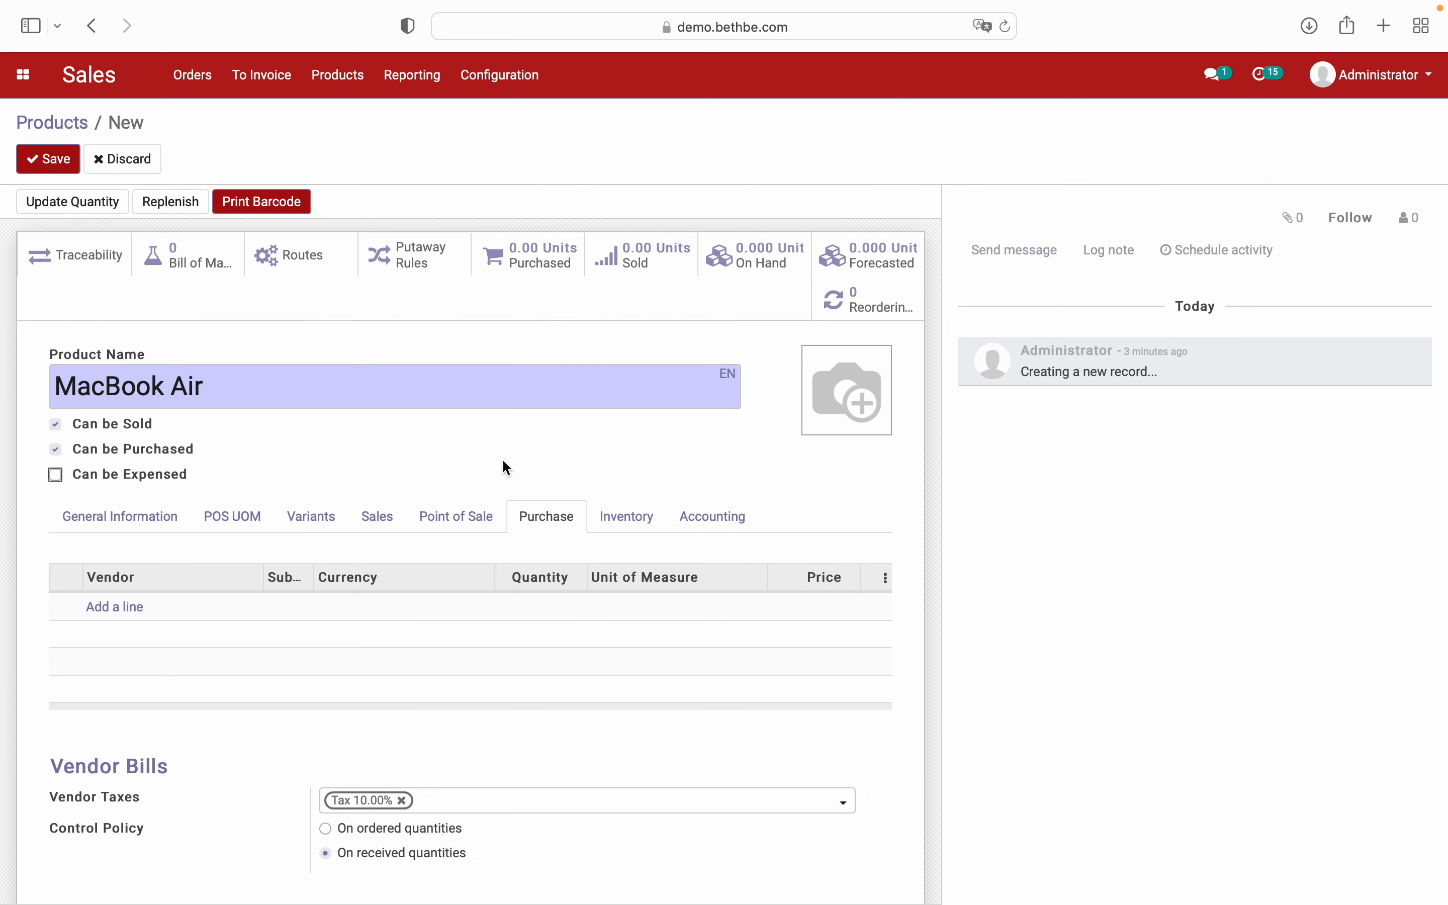
- Examine the product's inventory routes, lead times and tracking, and its income and expense accounts, and return to its general information
{"action": "left_click", "coordinate": [641, 533]}
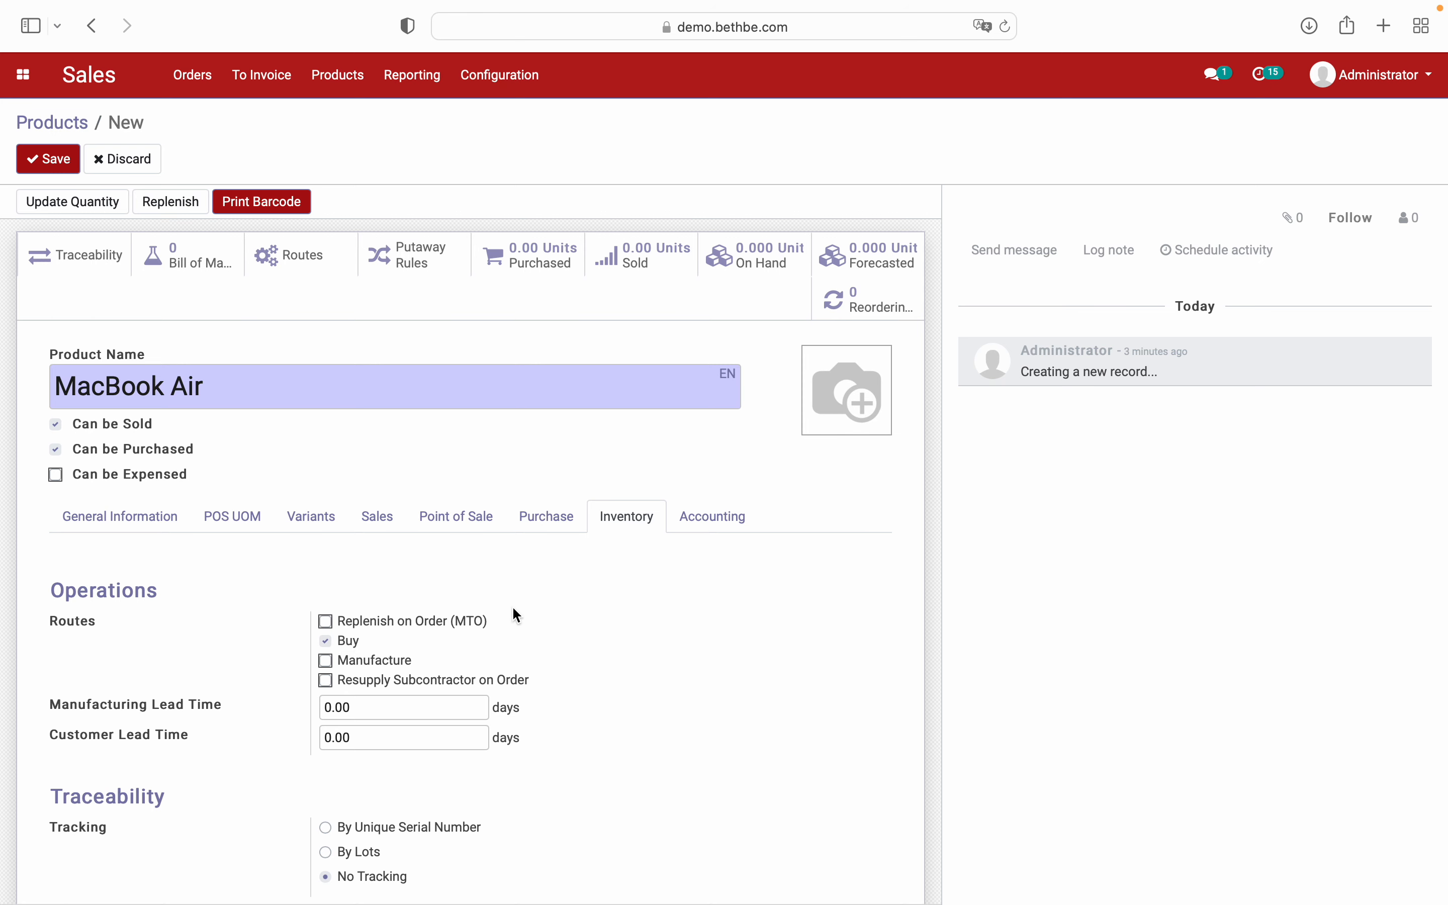
{"action": "left_click", "coordinate": [703, 519]}
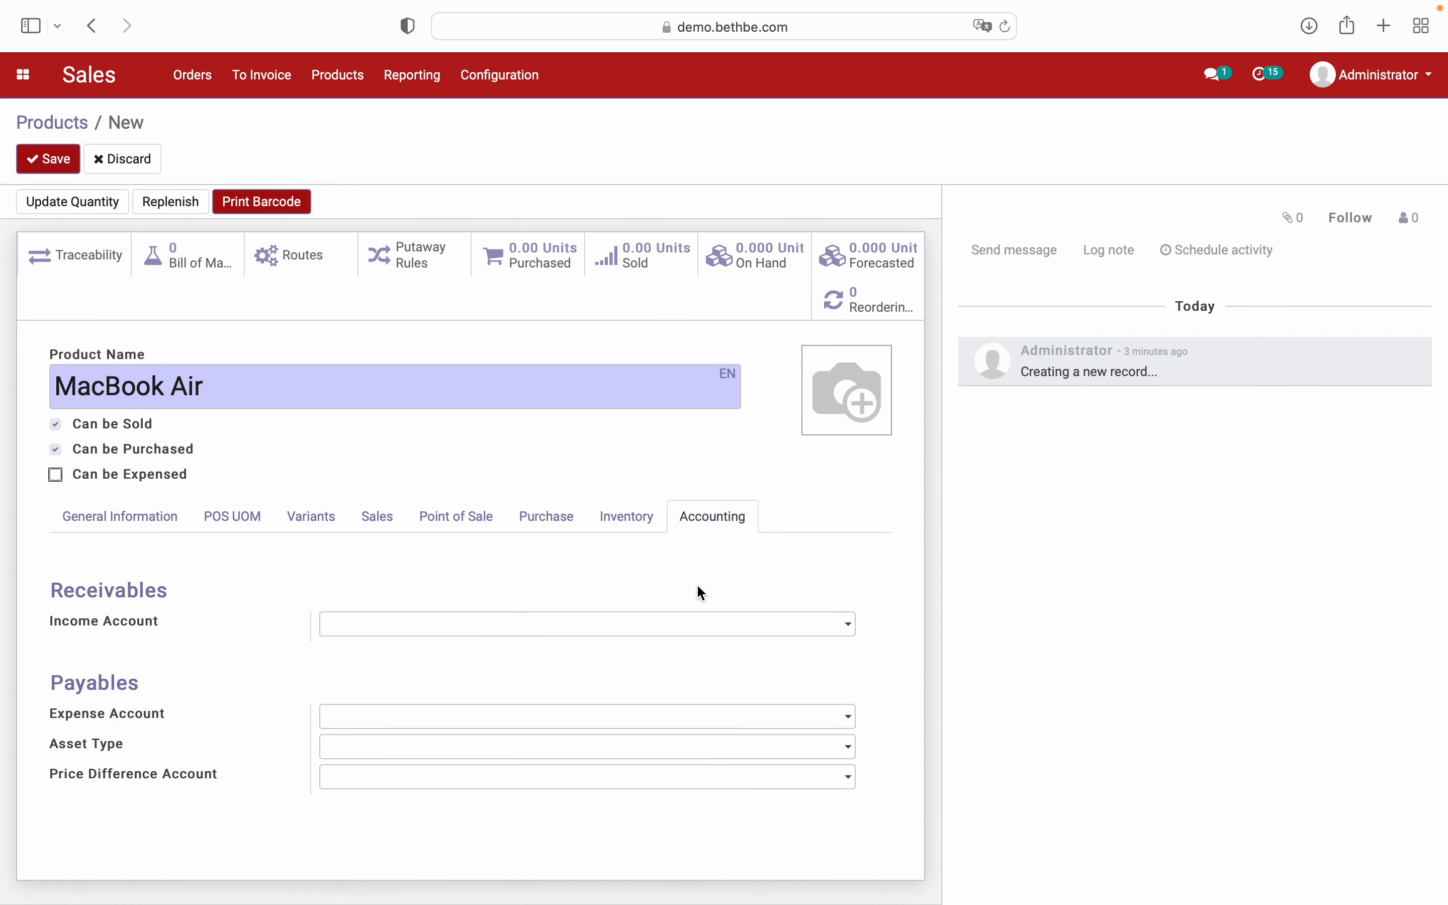
{"action": "left_click", "coordinate": [152, 516]}
{"action": "scroll", "coordinate": [242, 613], "scroll_direction": "down", "scroll_amount": 5}
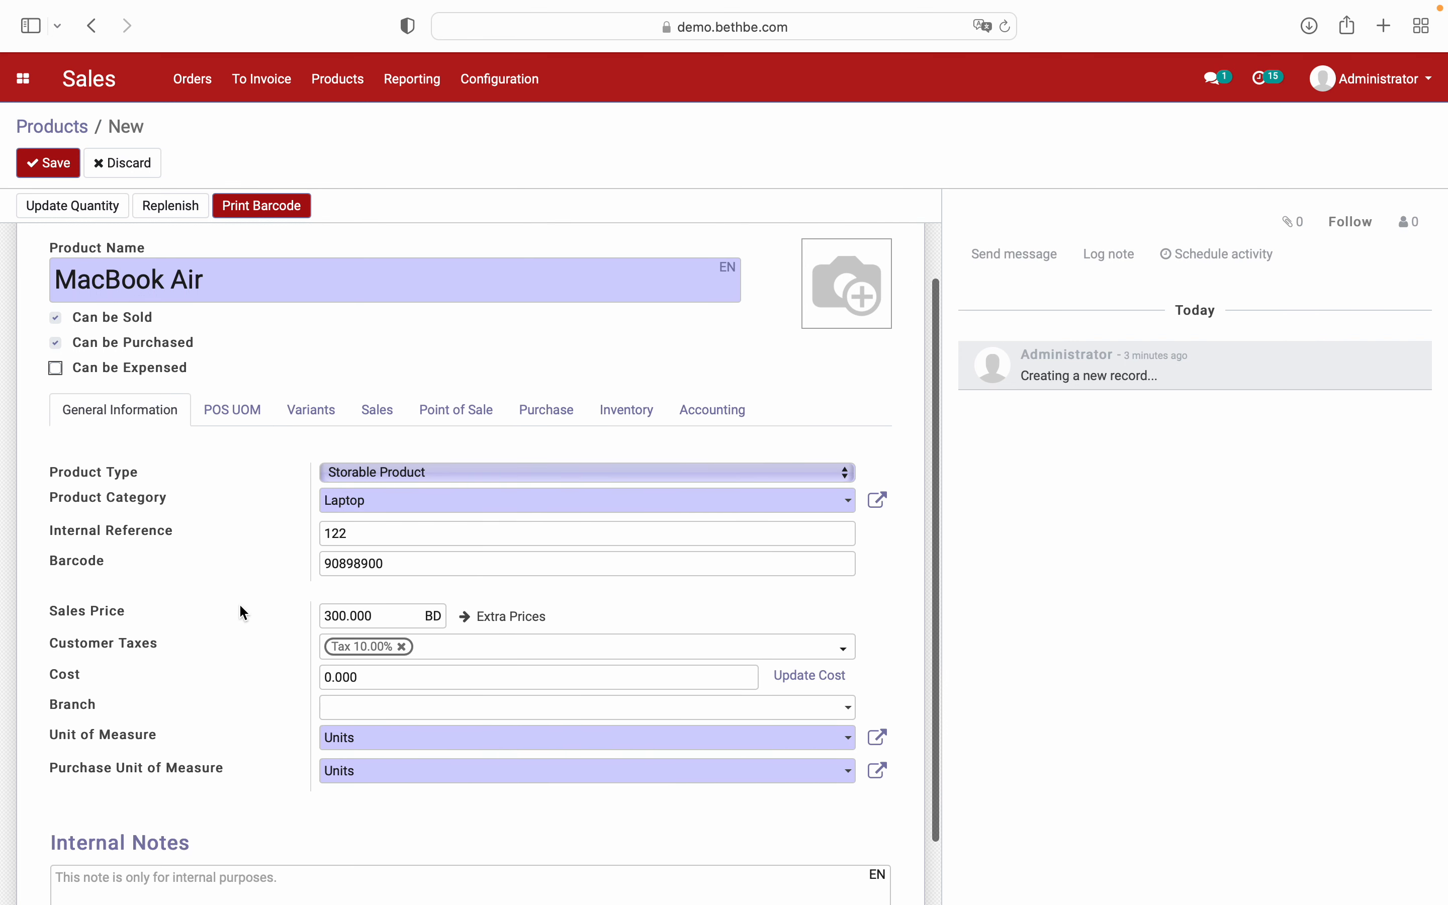
{"action": "scroll", "coordinate": [242, 613], "scroll_direction": "up", "scroll_amount": 5}
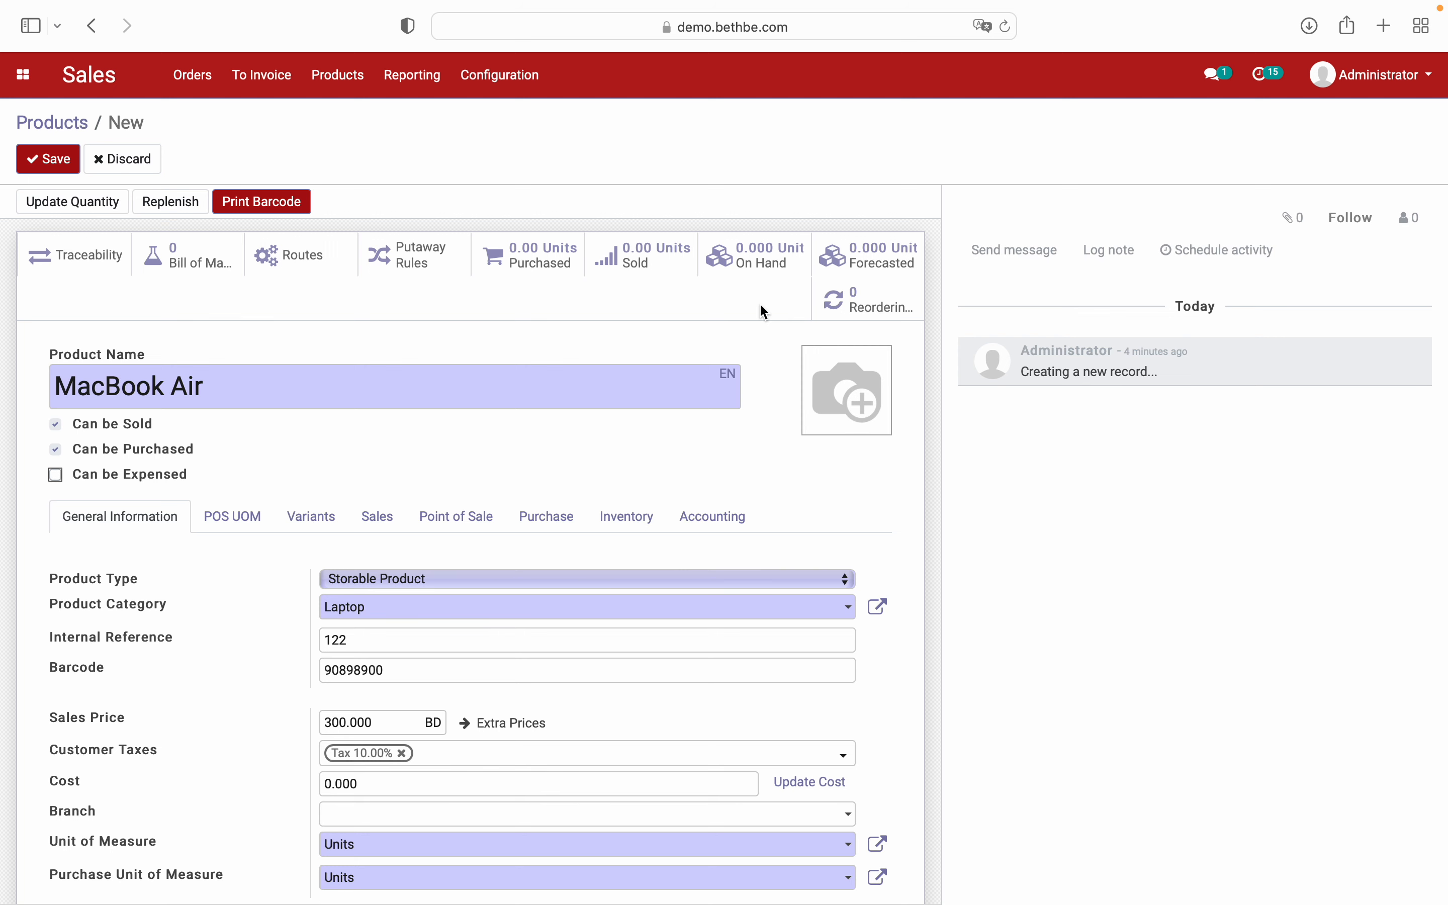
- Check the product's general information down to the internal notes and save the MacBook Air product
{"action": "scroll", "coordinate": [617, 401], "scroll_direction": "down", "scroll_amount": 3}
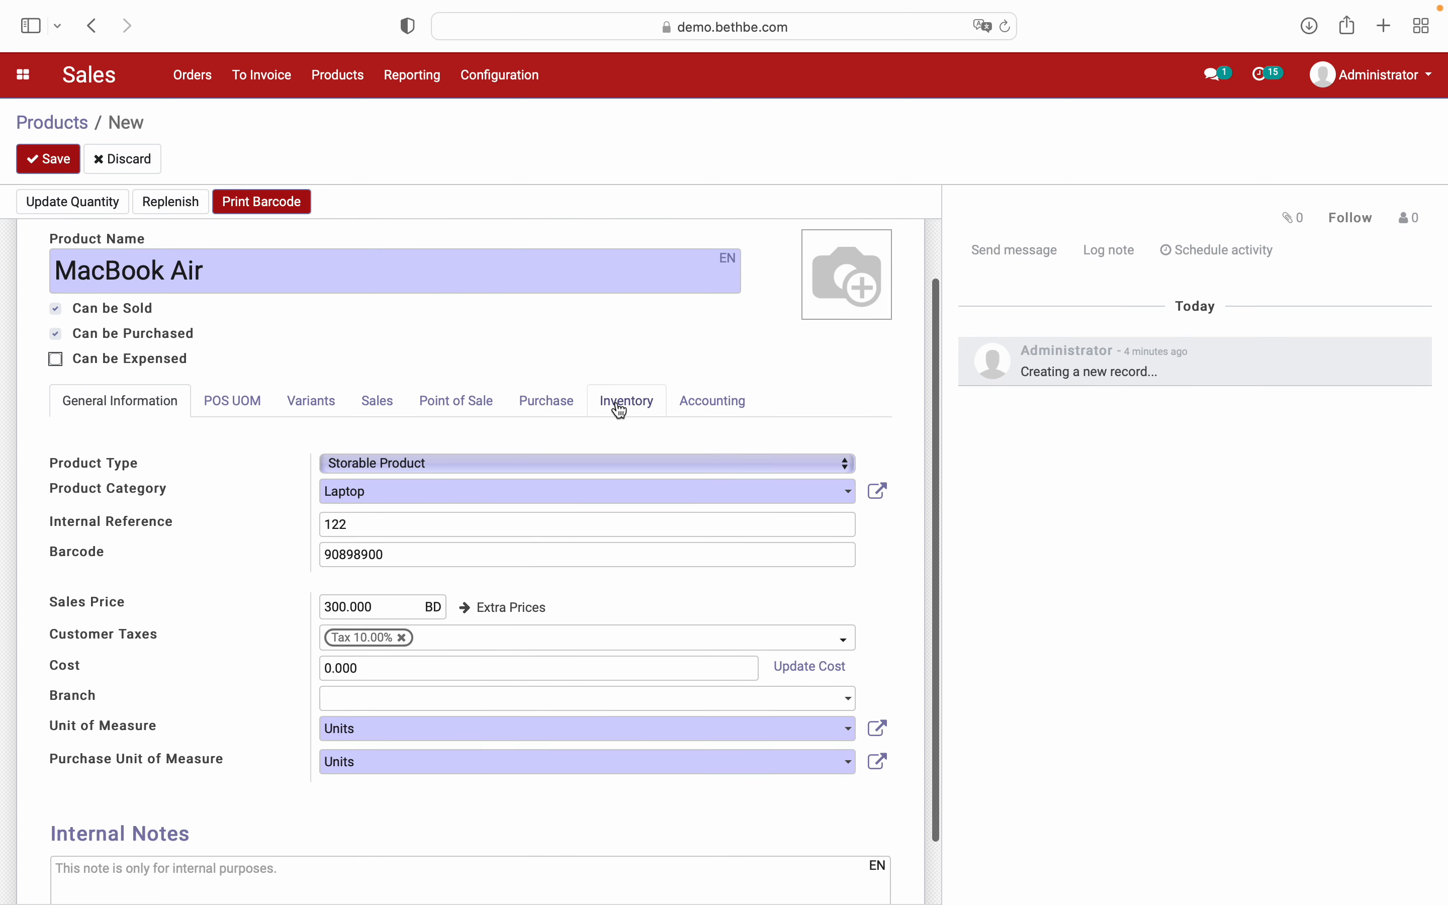
{"action": "scroll", "coordinate": [619, 411], "scroll_direction": "down", "scroll_amount": 2}
{"action": "scroll", "coordinate": [620, 411], "scroll_direction": "up", "scroll_amount": 1}
{"action": "scroll", "coordinate": [619, 411], "scroll_direction": "down", "scroll_amount": 1}
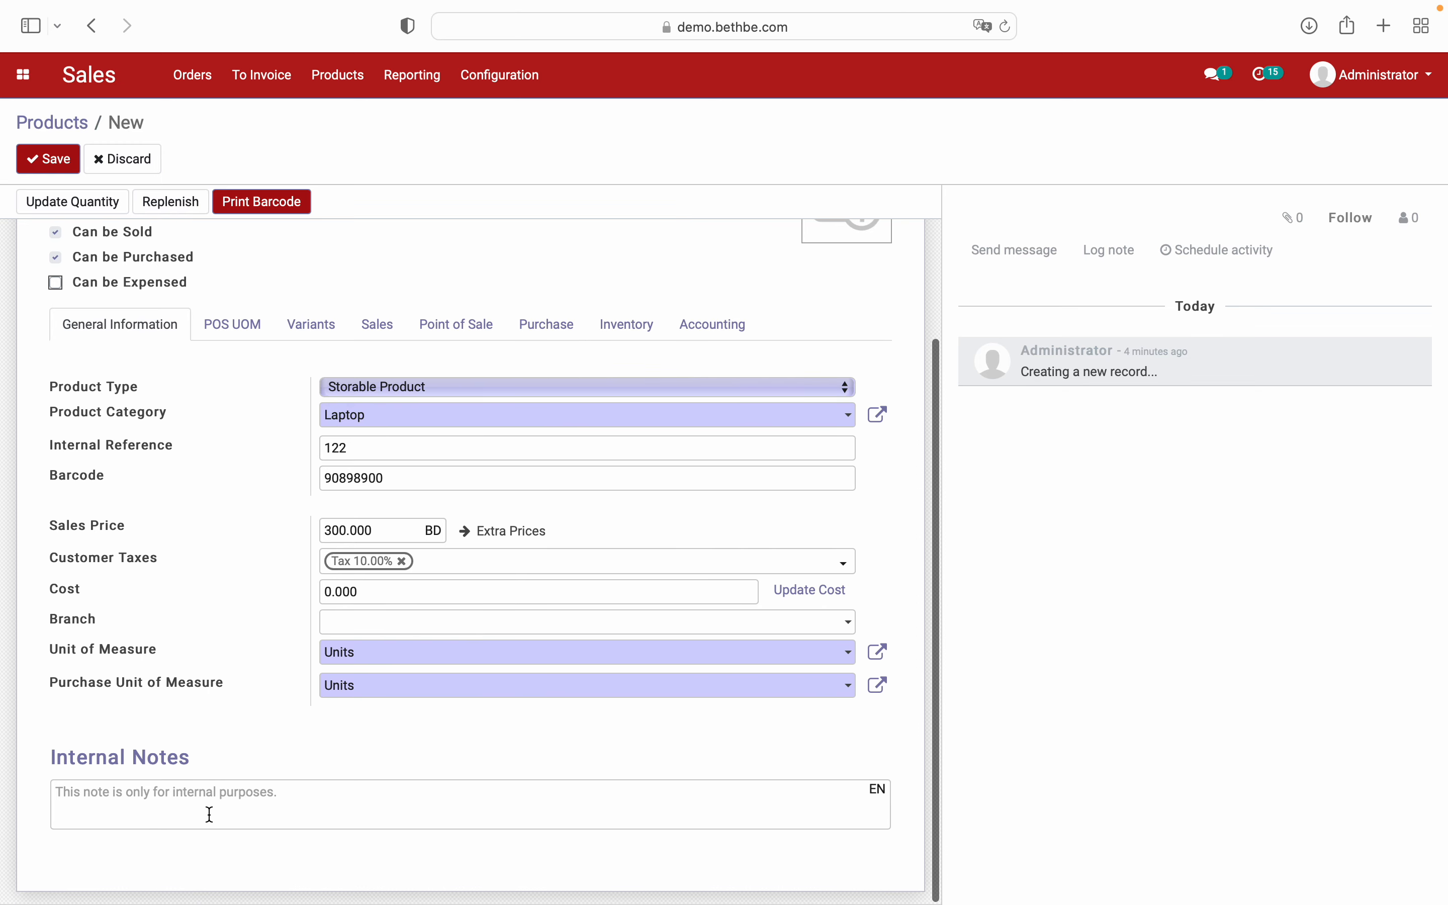
{"action": "scroll", "coordinate": [236, 561], "scroll_direction": "up", "scroll_amount": 5}
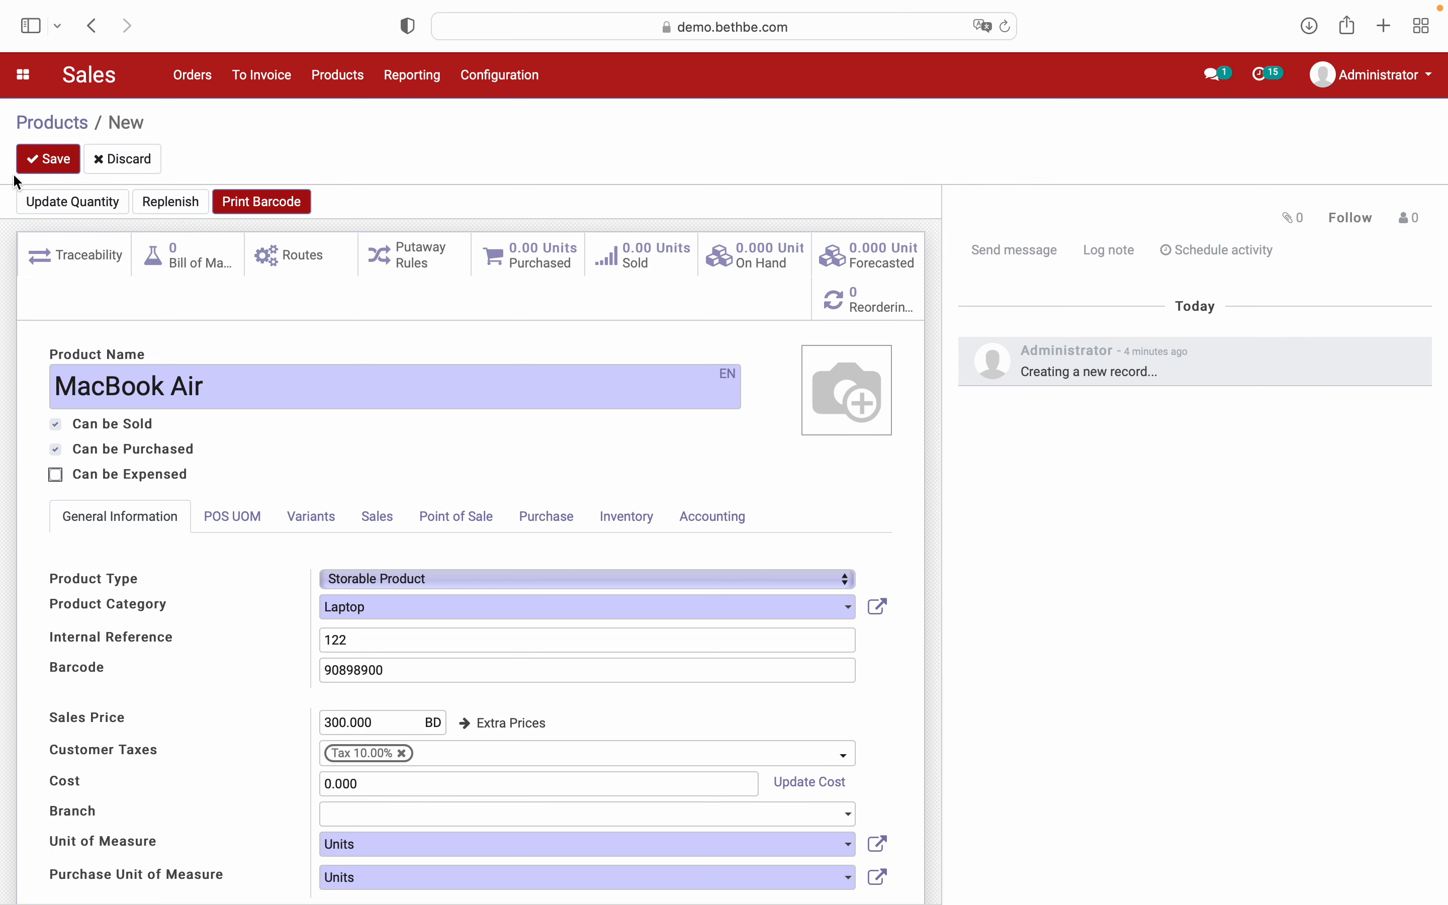
{"action": "left_click", "coordinate": [48, 170]}
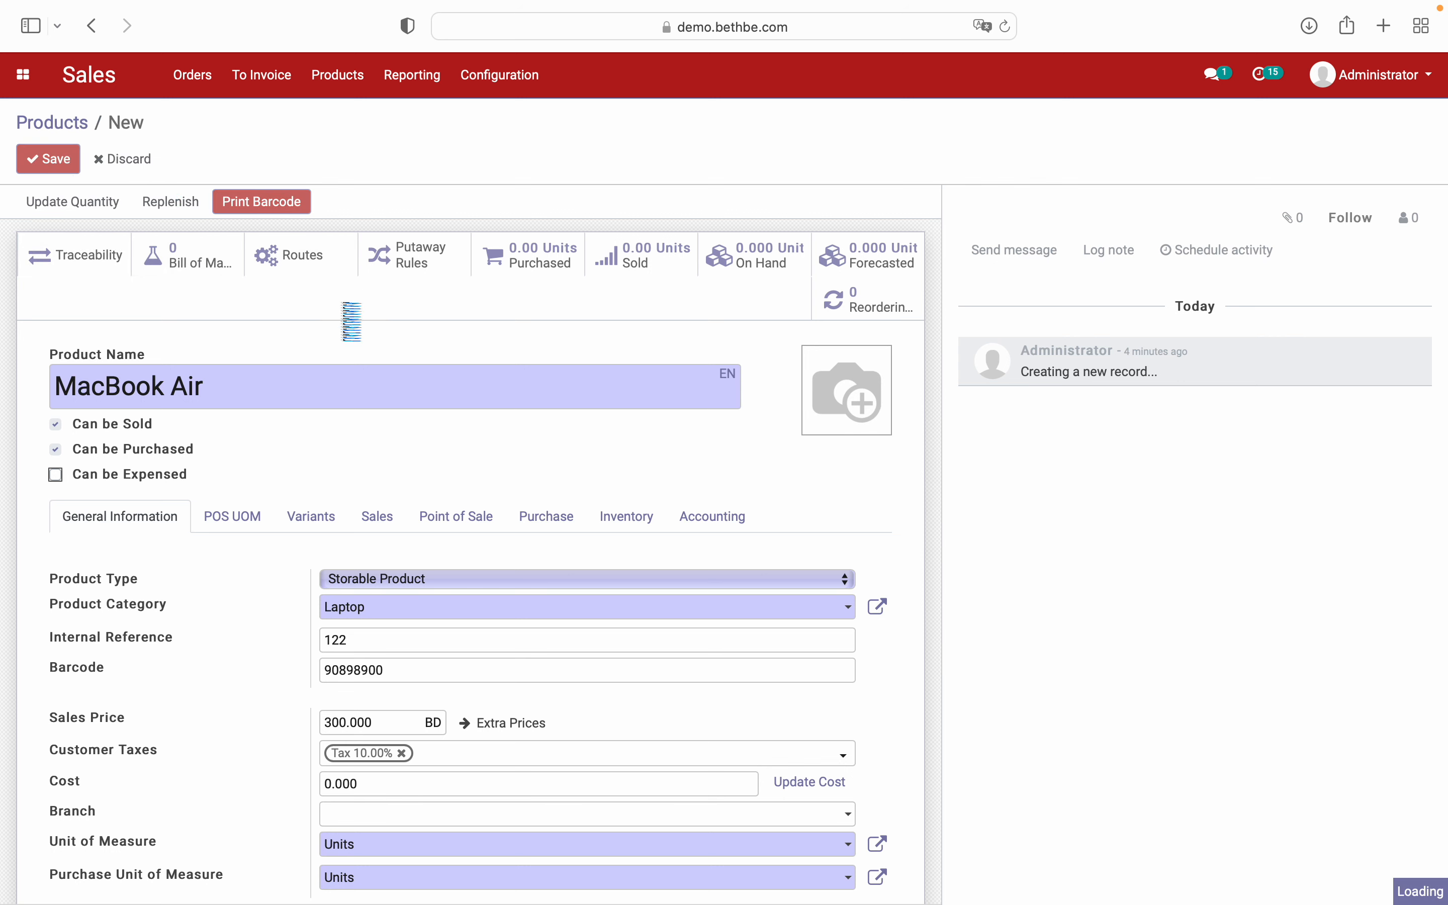